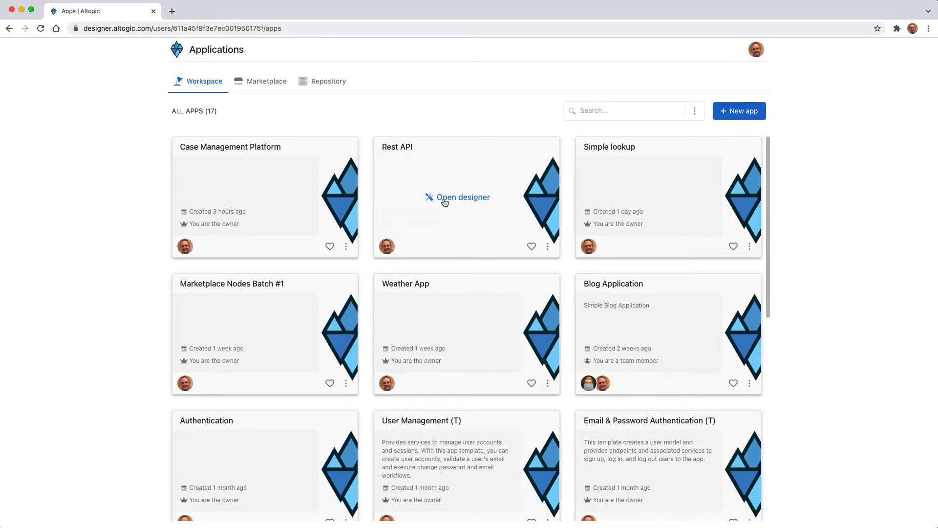
# Step: Open the Rest API app in the designer and open the Get stock price service used by the /stock_price endpoint
pyautogui.click(445, 198)
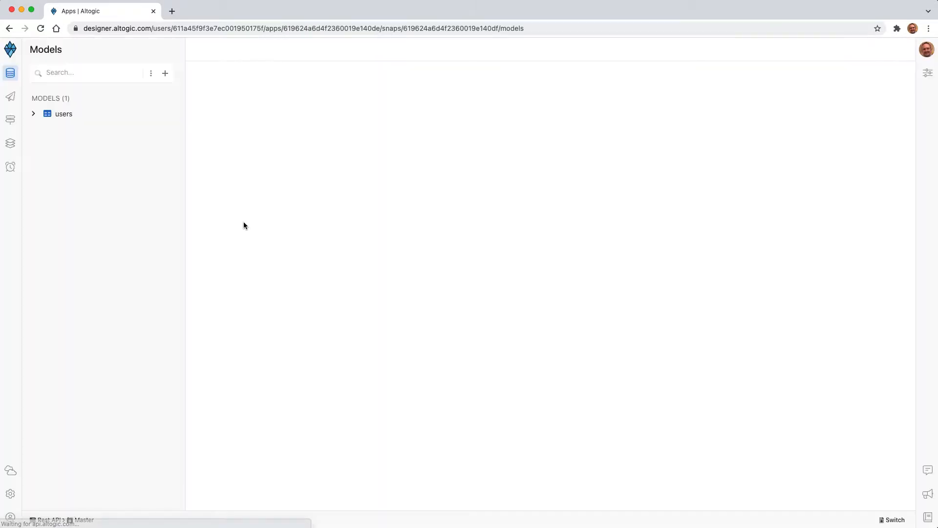
pyautogui.click(10, 120)
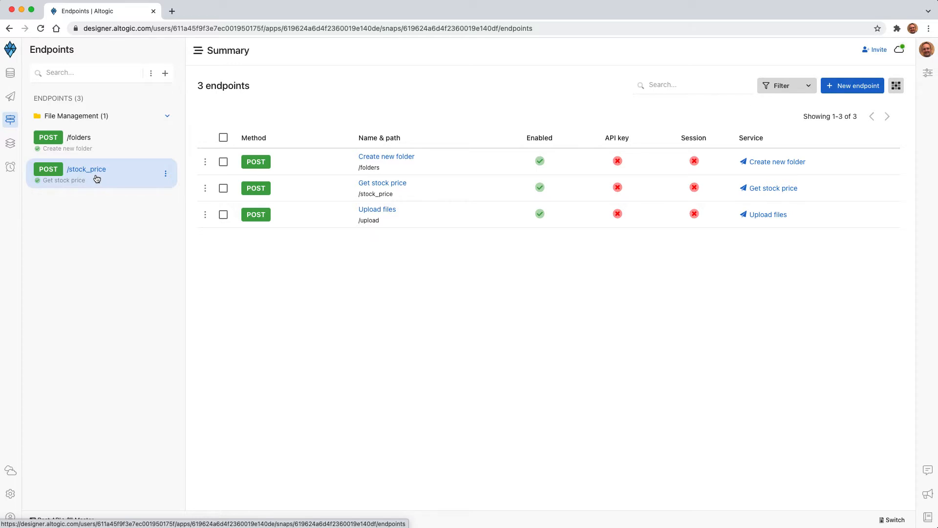
pyautogui.click(773, 188)
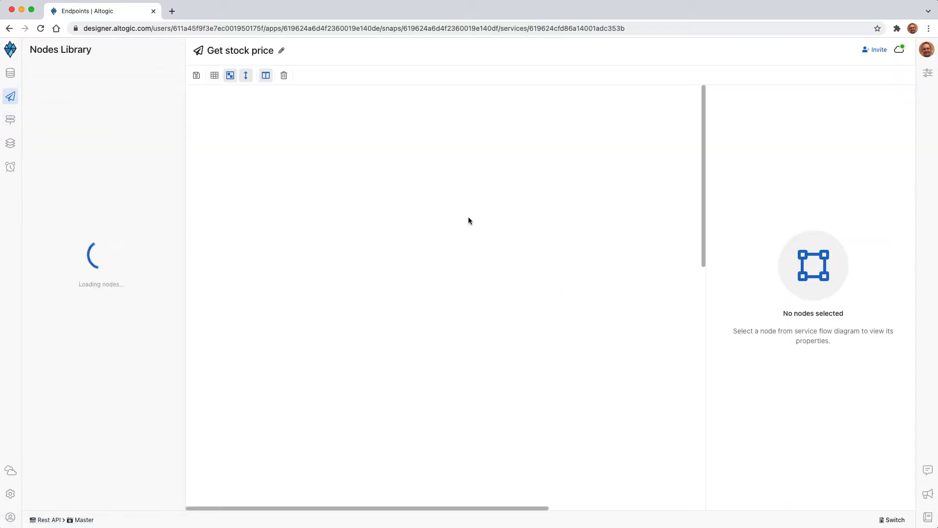
# Step: Examine the Start node's query parameters and the Call REST API Endpoint node's URL, authentication and body settings
pyautogui.click(455, 129)
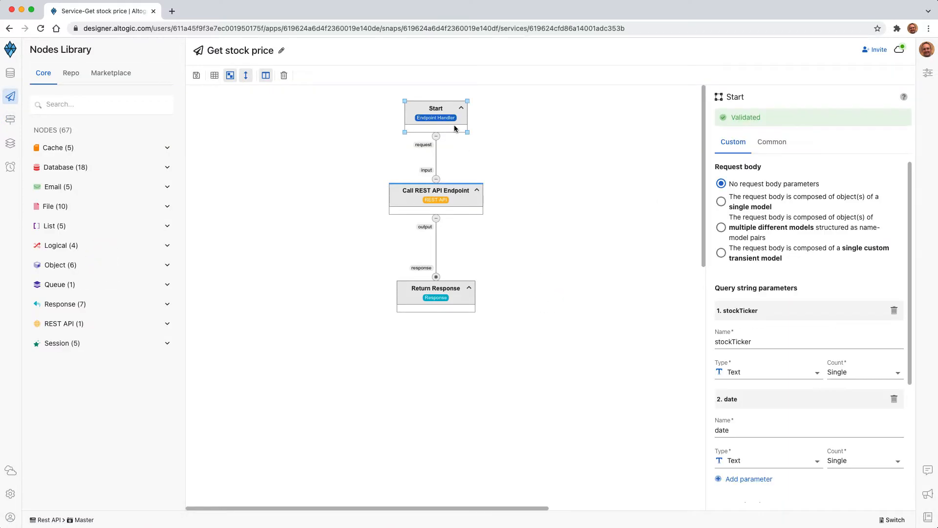
pyautogui.click(445, 201)
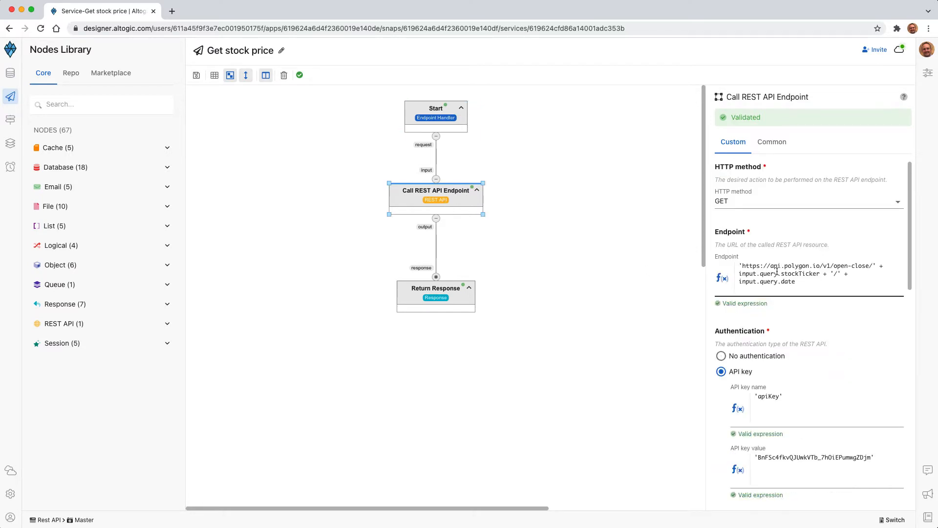
pyautogui.scroll(-2, 773, 254)
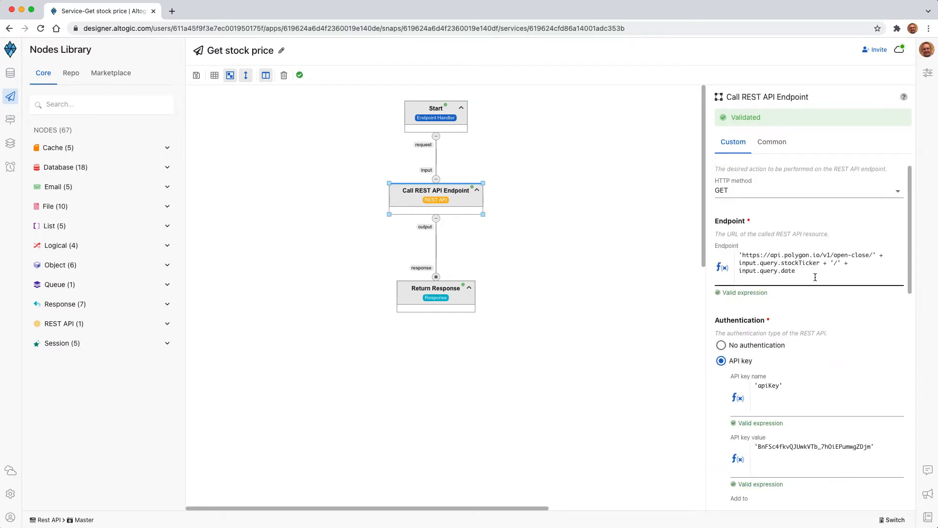
pyautogui.doubleClick(798, 241)
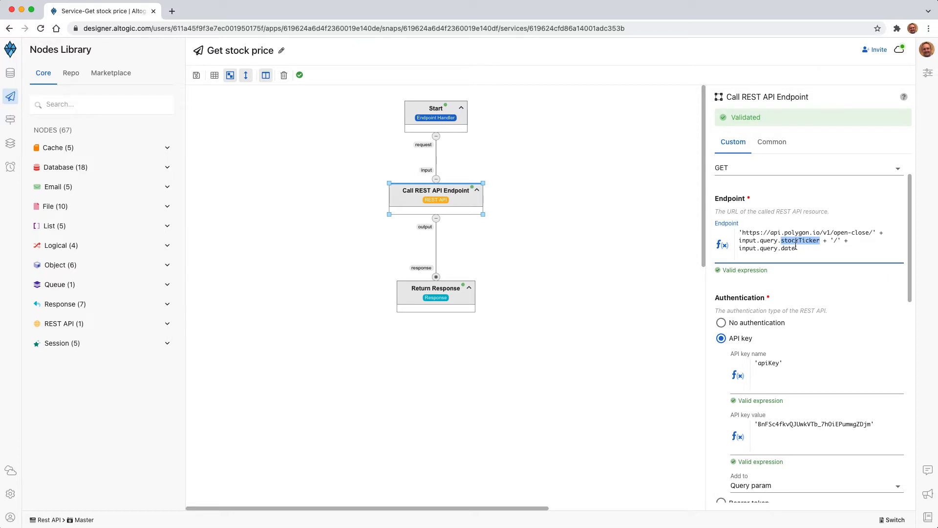
pyautogui.doubleClick(788, 249)
pyautogui.click(792, 249)
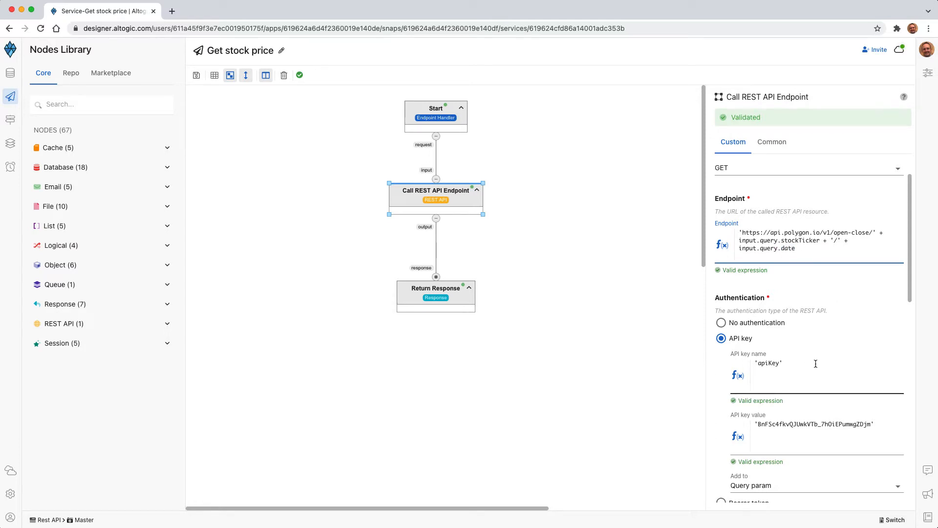
pyautogui.scroll(-10, 816, 364)
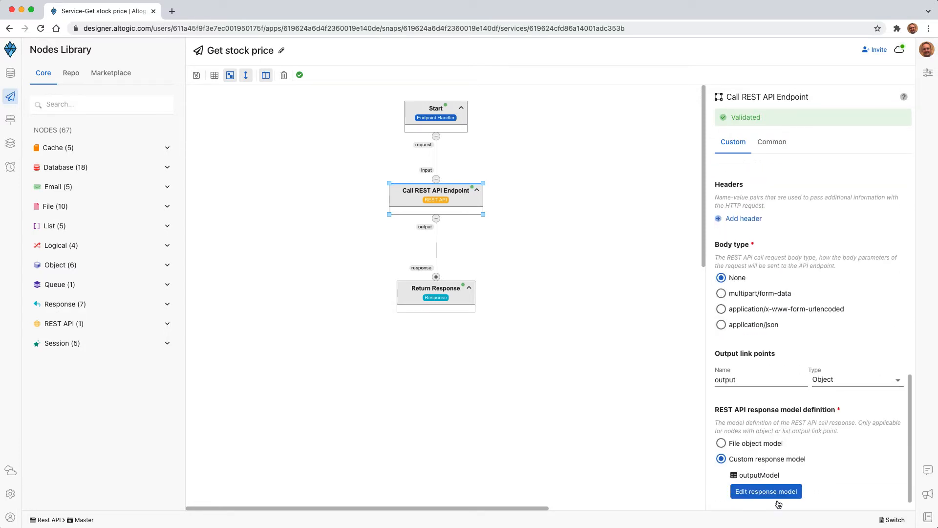
# Step: Review the custom response model of the Call REST API Endpoint node, close it without changes and deselect the node
pyautogui.click(777, 494)
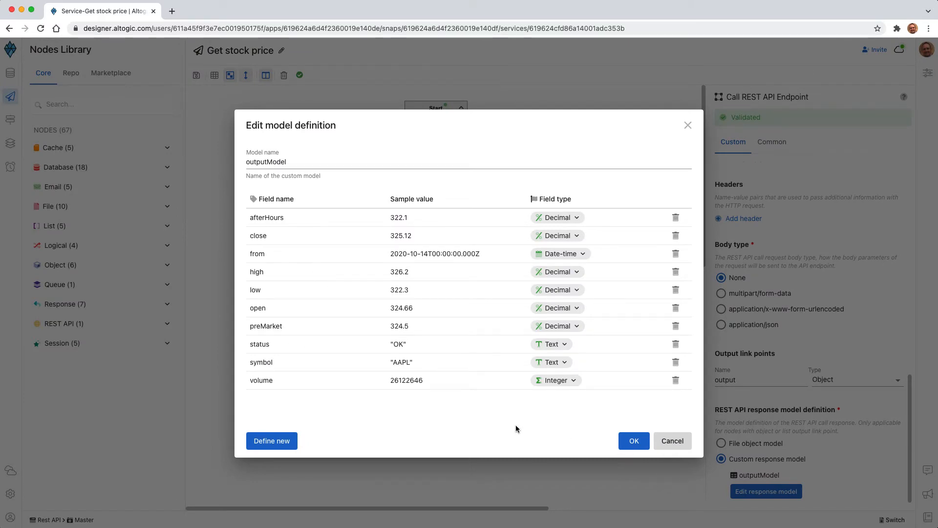
pyautogui.click(673, 440)
pyautogui.click(555, 339)
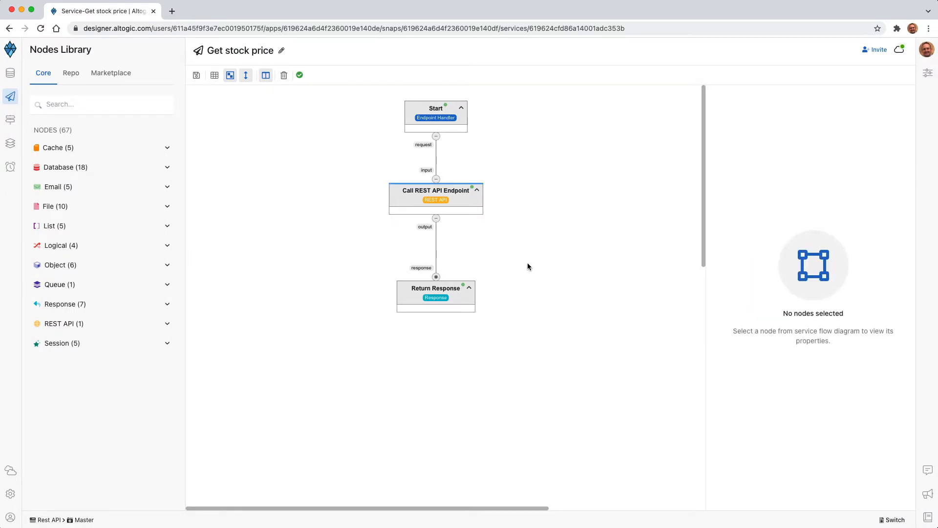
# Step: Look through the full list of properties of the Call REST API Endpoint node once more and deselect it
pyautogui.click(445, 207)
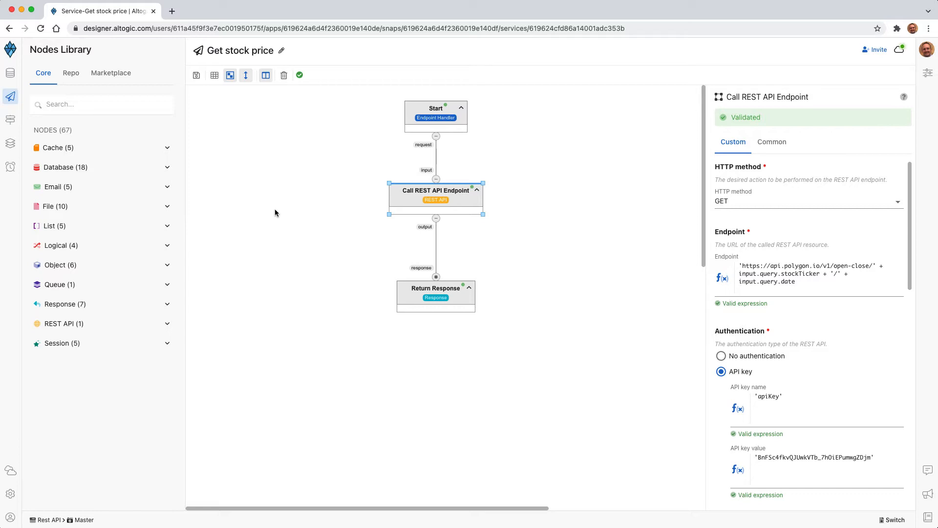
pyautogui.click(501, 242)
pyautogui.click(455, 203)
pyautogui.scroll(-6, 811, 342)
pyautogui.scroll(6, 781, 214)
pyautogui.scroll(-8, 823, 259)
pyautogui.scroll(8, 823, 259)
pyautogui.click(281, 186)
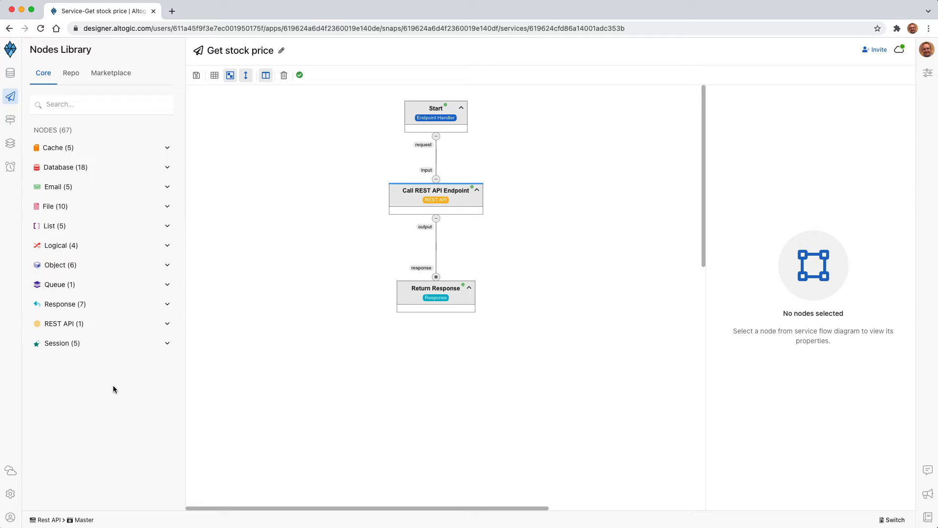
# Step: Go to the app's custom nodes settings and start creating a new REST API node
pyautogui.click(10, 494)
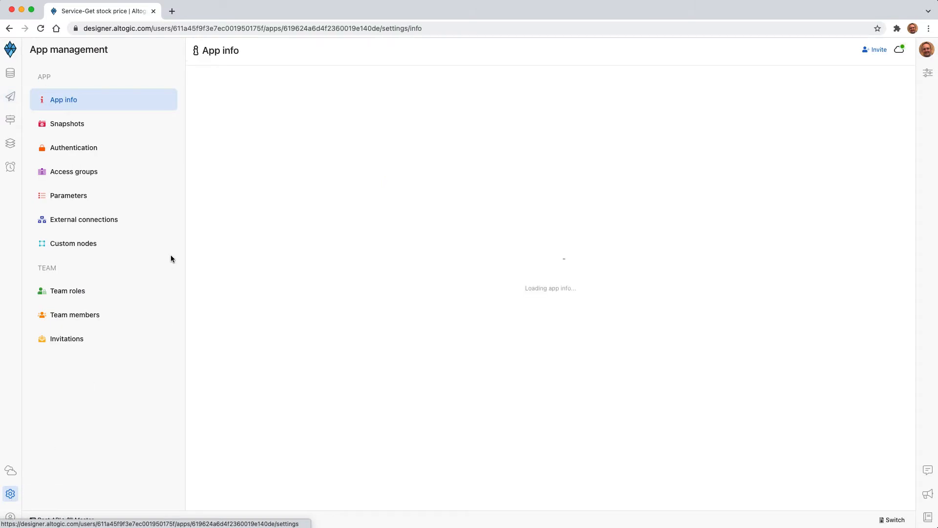
pyautogui.click(83, 244)
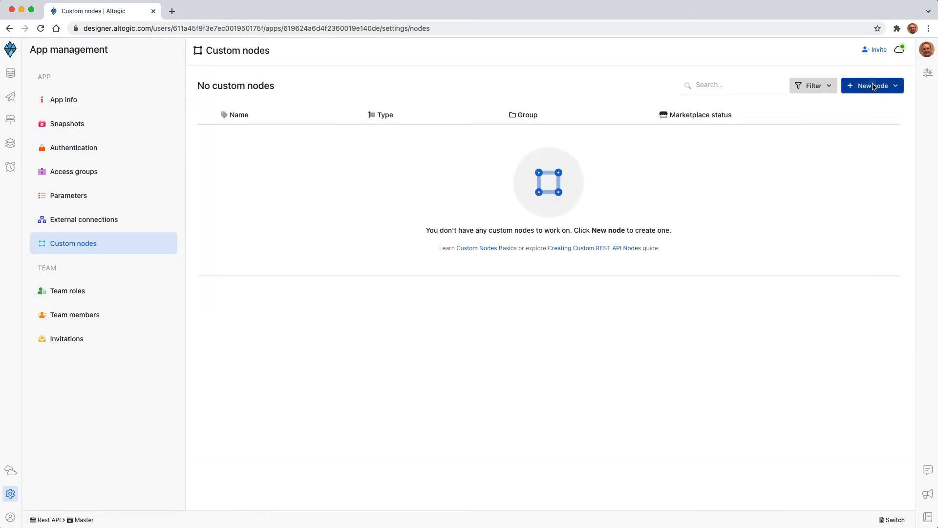
pyautogui.click(873, 87)
pyautogui.click(874, 109)
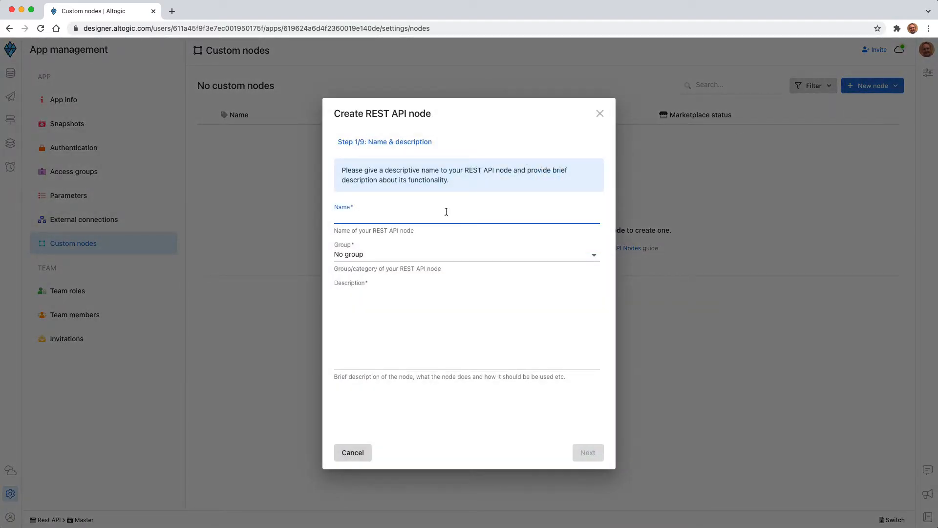
# Step: Name the node Get Stock Price, describe it as "Gets the stock price for a specific stock for a specific date", and accept the default input link point
pyautogui.write('Get Stock Price')
pyautogui.click(378, 298)
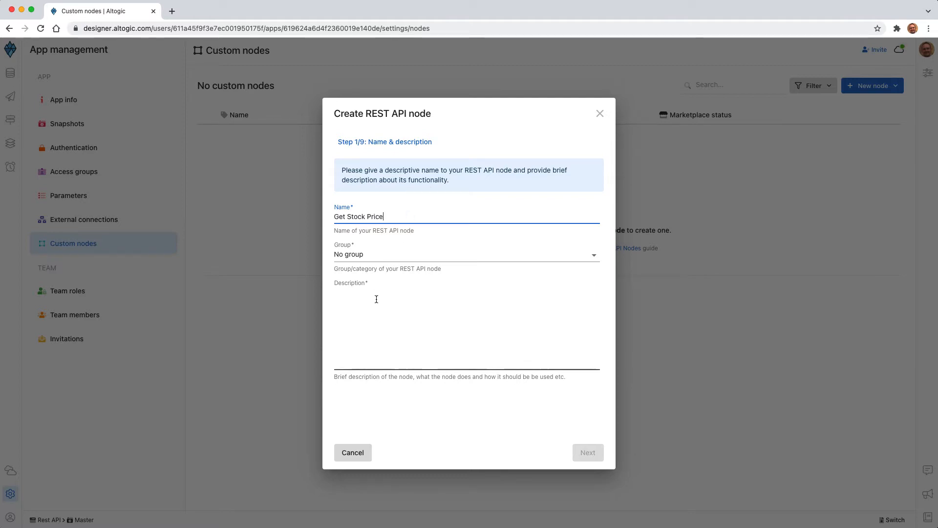
pyautogui.write('Gets the stock price for a spec')
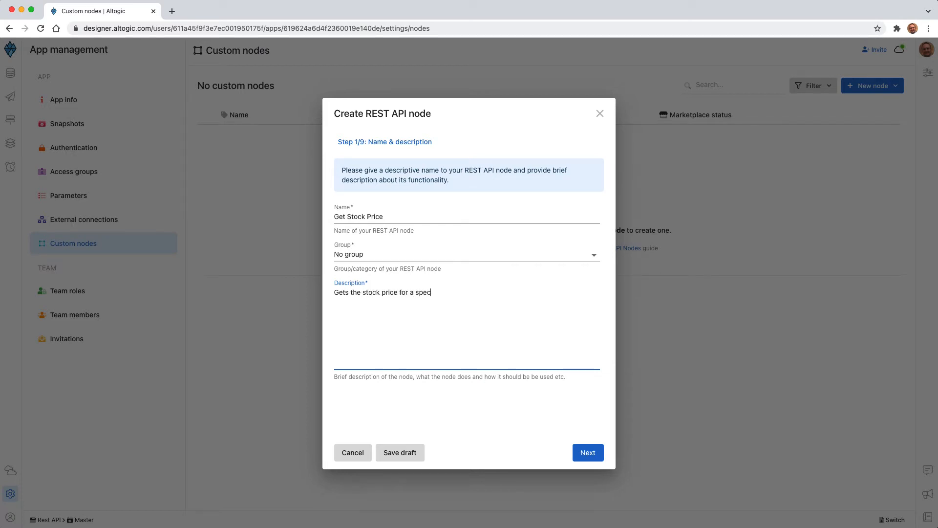
pyautogui.write('ifi')
pyautogui.write('c stock for a specific date')
pyautogui.click(585, 453)
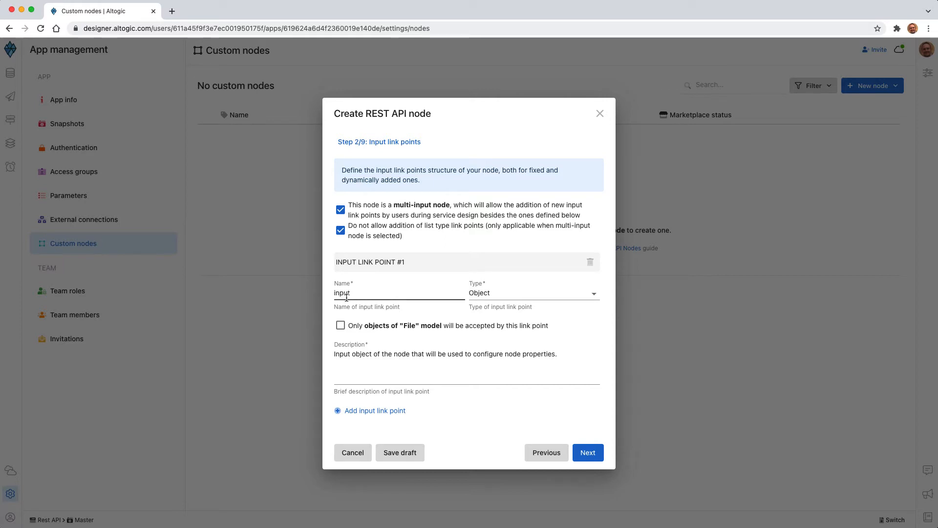
pyautogui.click(582, 455)
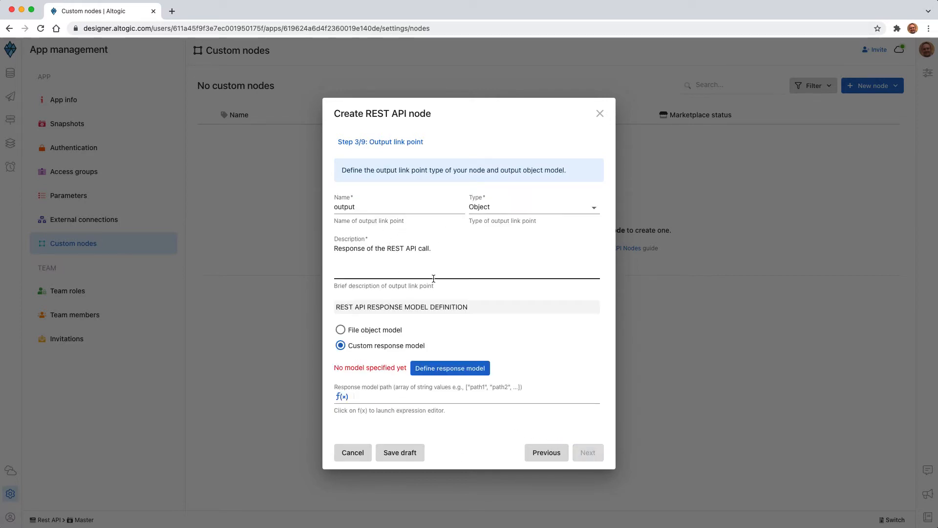
# Step: Search Google for "nasdaq api" in a new browser tab, open the Polygon.io result and log in to its dashboard
pyautogui.click(172, 11)
pyautogui.write('nasdaq api')
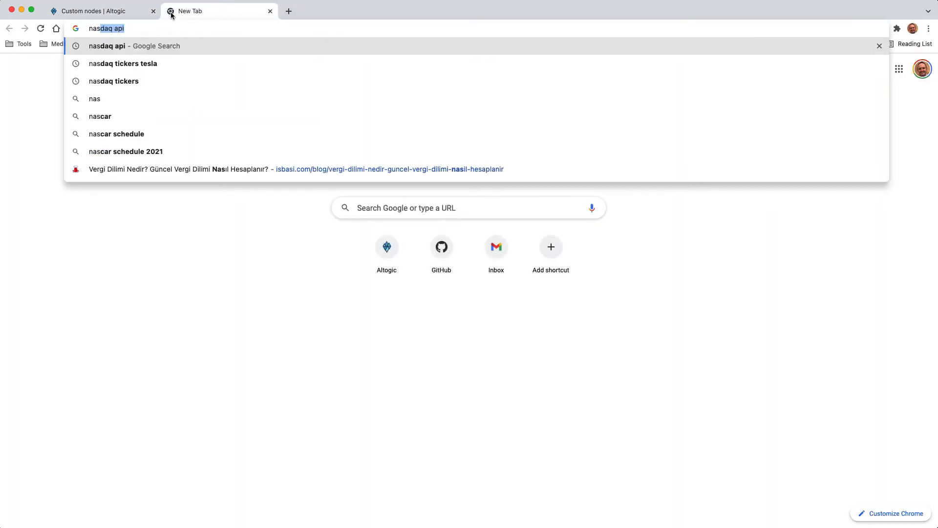
pyautogui.press('Return')
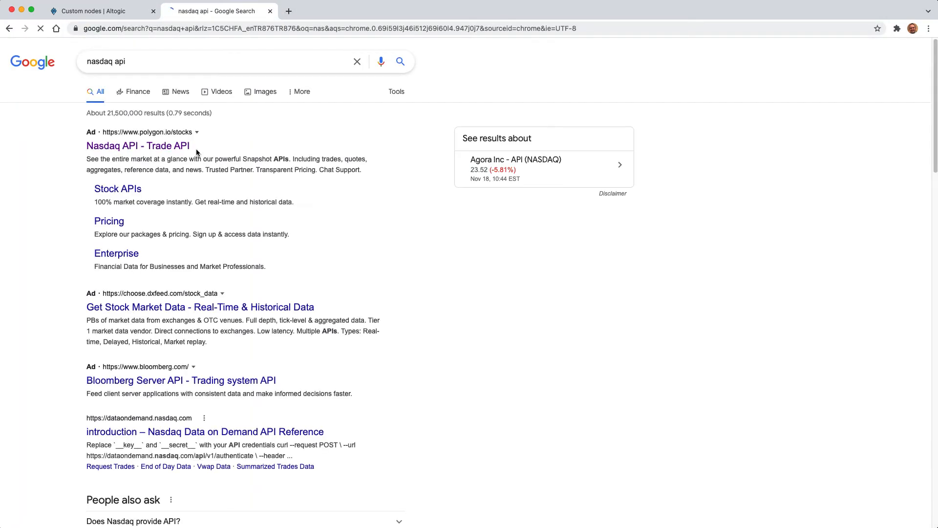
pyautogui.click(149, 147)
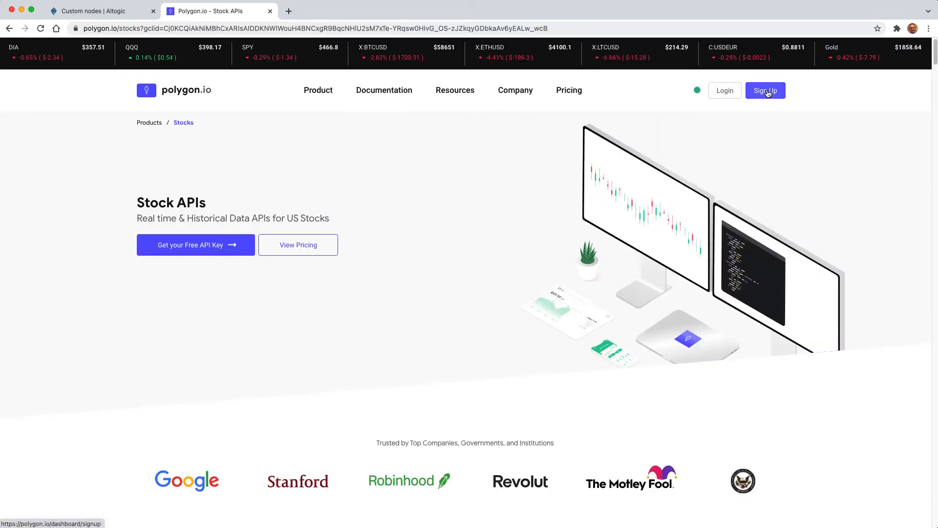
pyautogui.click(728, 91)
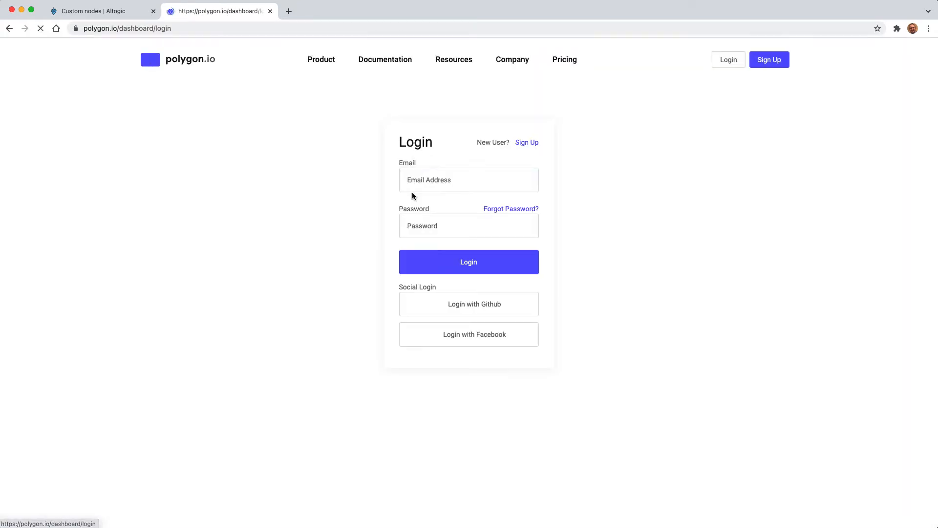
pyautogui.click(467, 271)
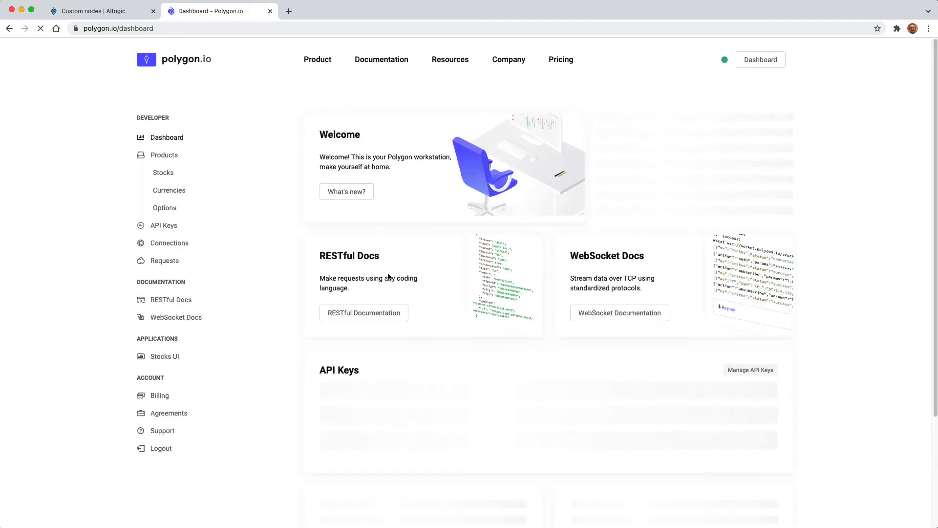
# Step: Open Polygon's RESTful documentation for the Stocks API Daily Open/Close endpoint and copy its sample response object
pyautogui.click(179, 303)
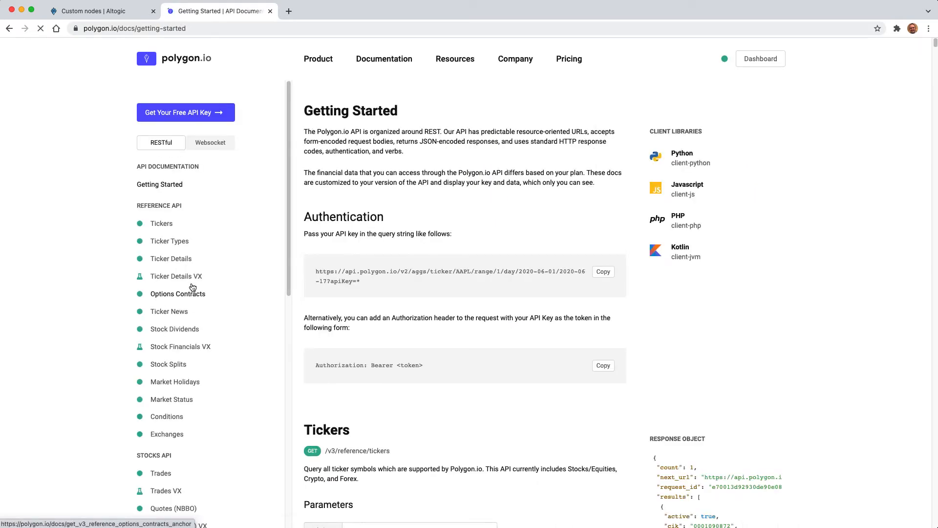
pyautogui.scroll(-8, 216, 281)
pyautogui.click(186, 198)
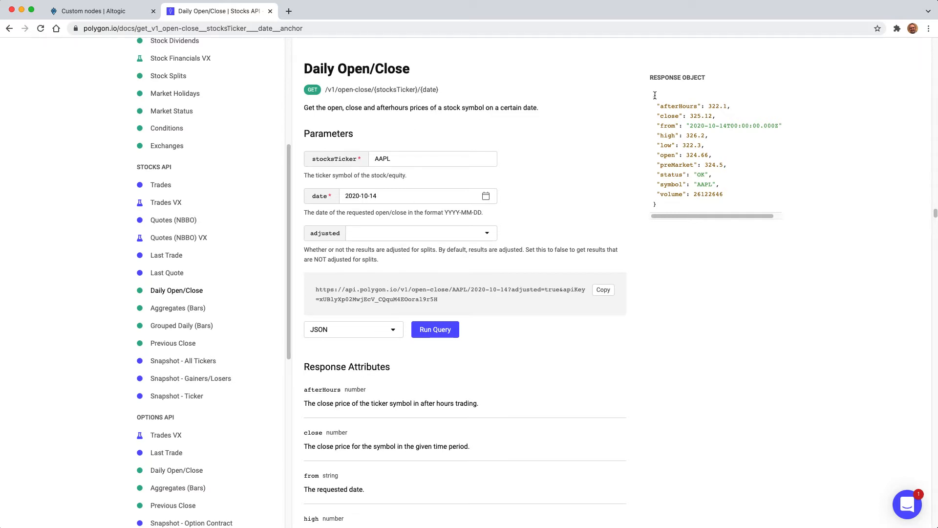
pyautogui.moveTo(654, 95); pyautogui.dragTo(666, 204)
pyautogui.press('super+c')
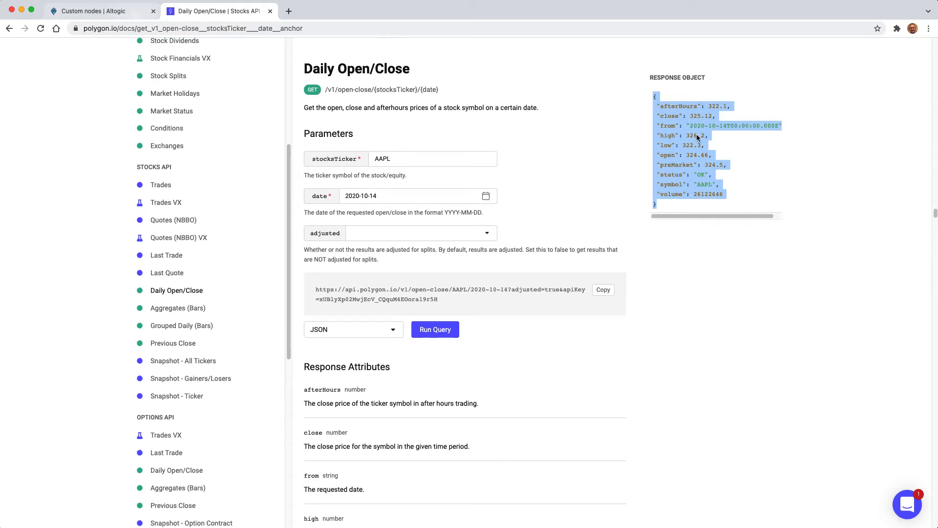
# Step: Switch back to Altogic and define the output's custom response model from the copied JSON, keeping the generated fields
pyautogui.click(108, 11)
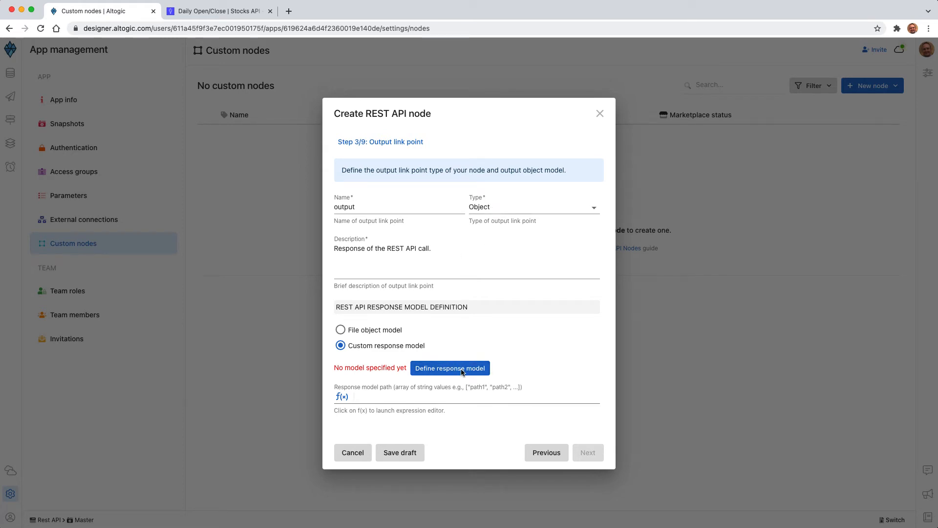
pyautogui.click(450, 368)
pyautogui.press('super+v')
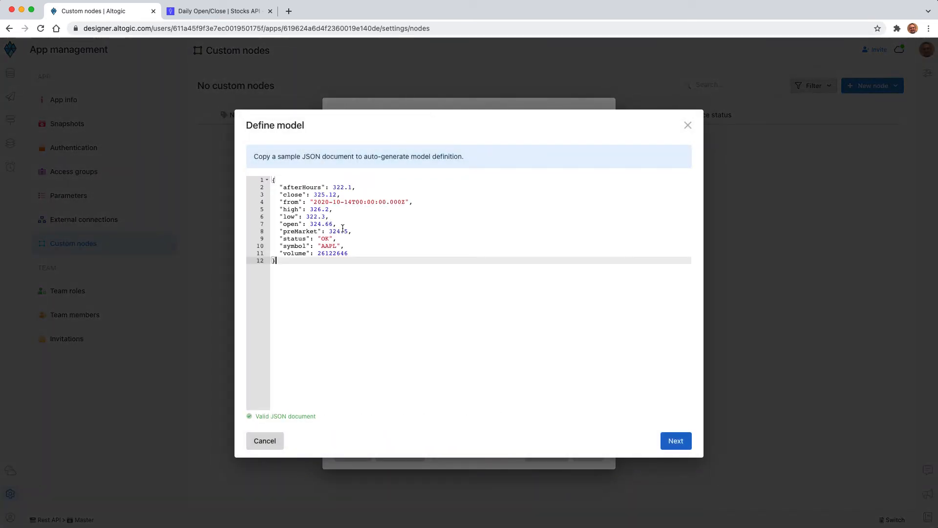
pyautogui.click(670, 442)
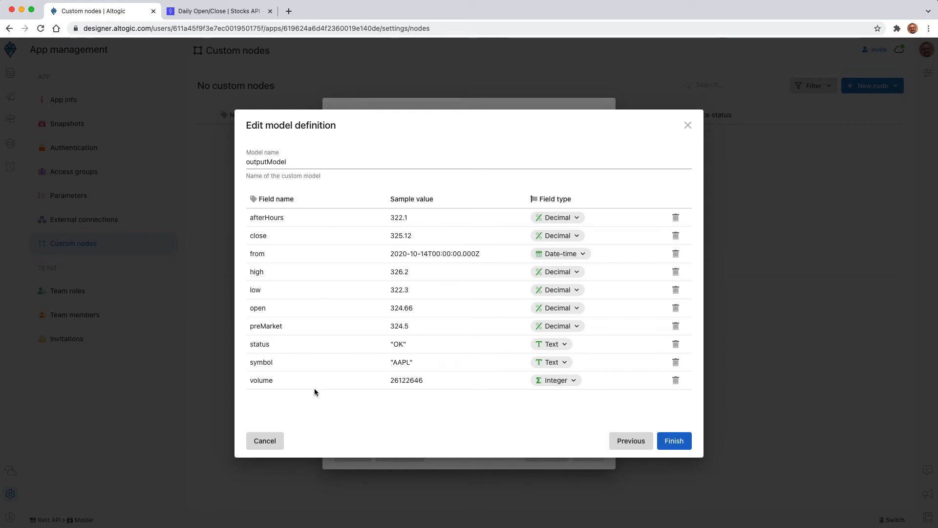
pyautogui.click(674, 441)
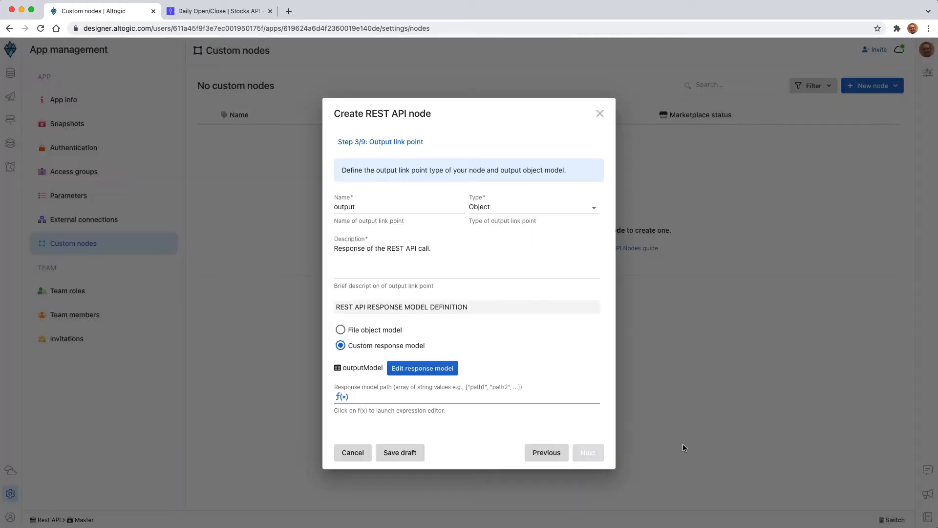
# Step: Rename the output link point to stockPriceInfo and proceed to the node parameters
pyautogui.click(385, 213)
pyautogui.press('super+a')
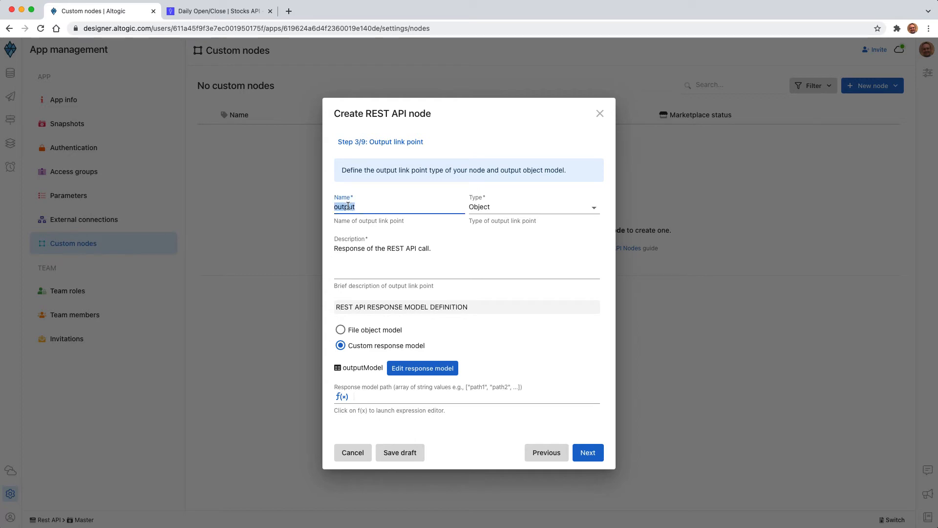
pyautogui.write('stockPri')
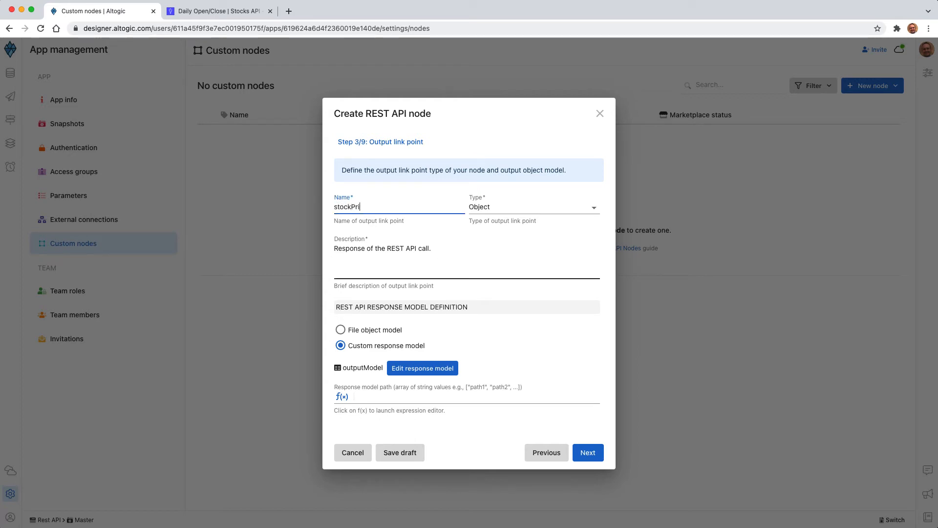
pyautogui.write('ceInfo')
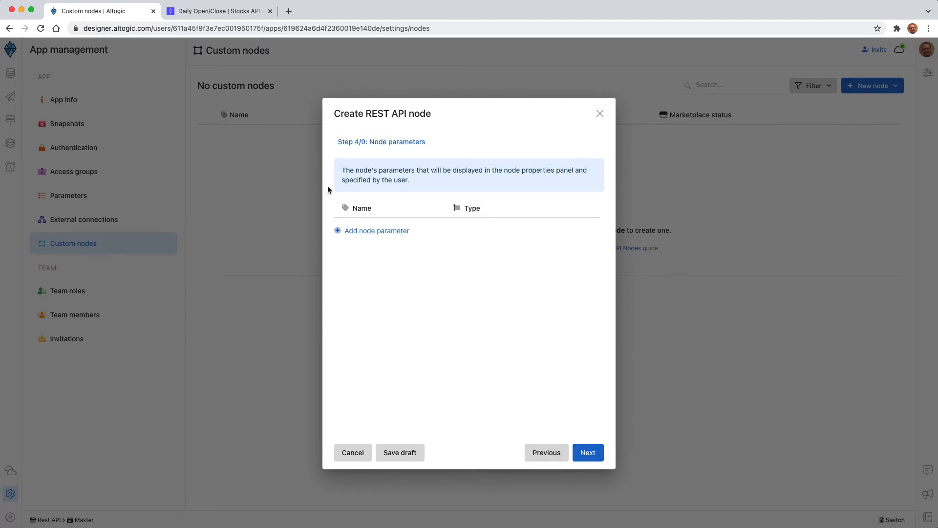
# Step: Examine the API key, stock ticker and date in Polygon's sample Daily Open/Close request URL, and return to Altogic
pyautogui.click(256, 15)
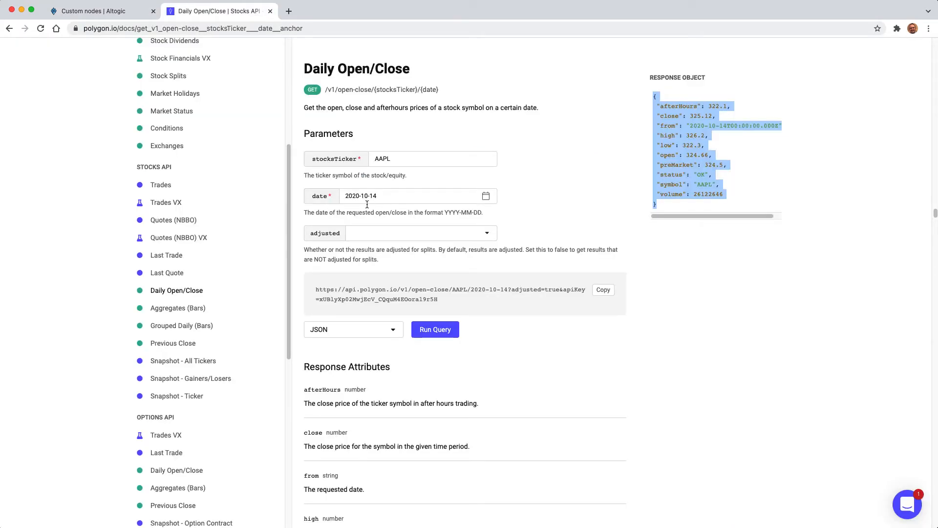
pyautogui.click(565, 187)
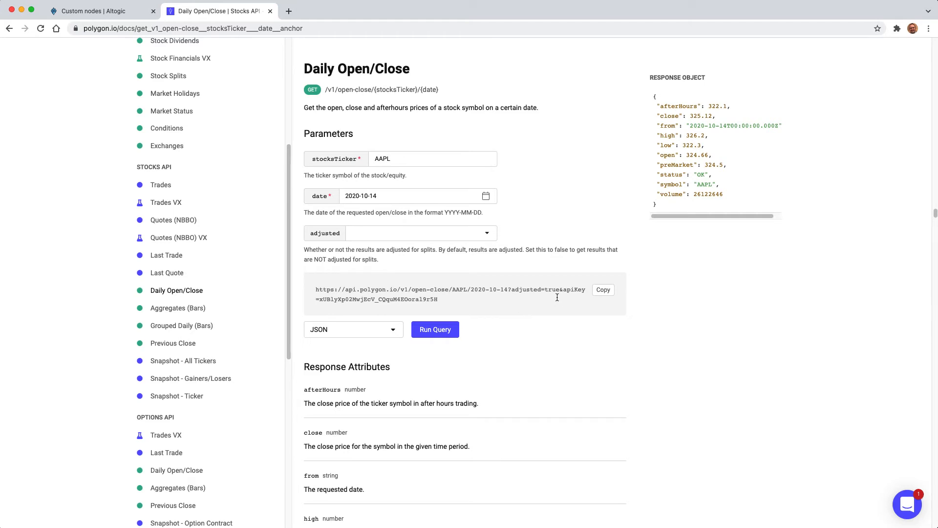
pyautogui.doubleClick(576, 289)
pyautogui.doubleClick(458, 288)
pyautogui.moveTo(471, 289); pyautogui.dragTo(506, 289)
pyautogui.moveTo(472, 290); pyautogui.dragTo(505, 292)
pyautogui.click(119, 10)
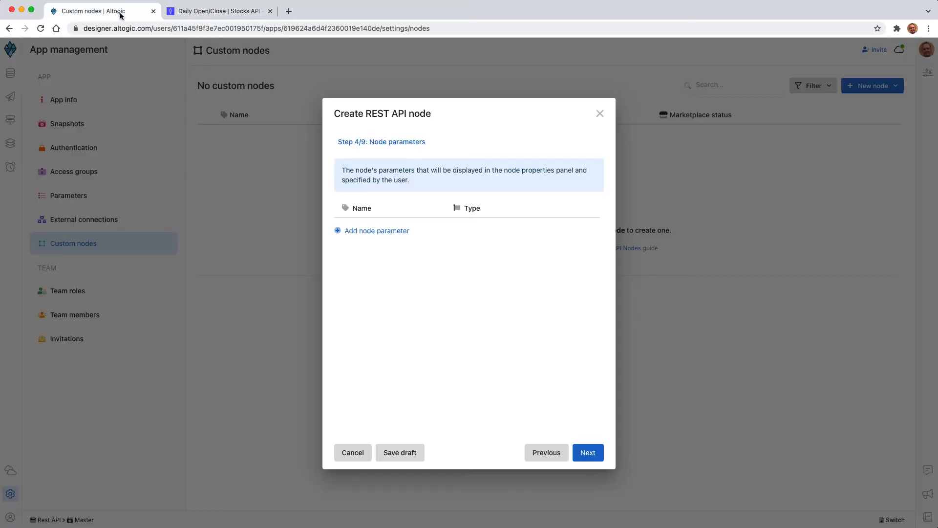
# Step: Add a node parameter apiKey with the panel title "API Key" and the description "The API key of the rest API"
pyautogui.click(370, 232)
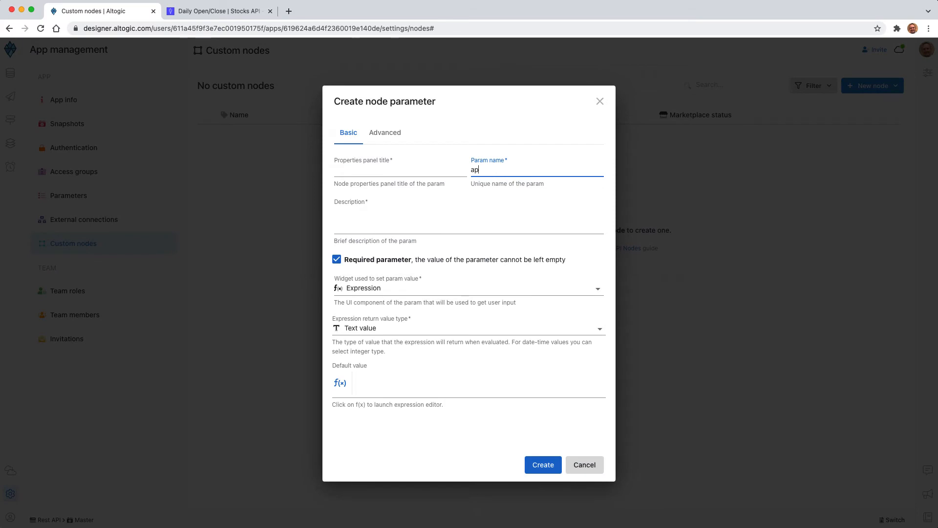
pyautogui.write('apiKey')
pyautogui.click(383, 171)
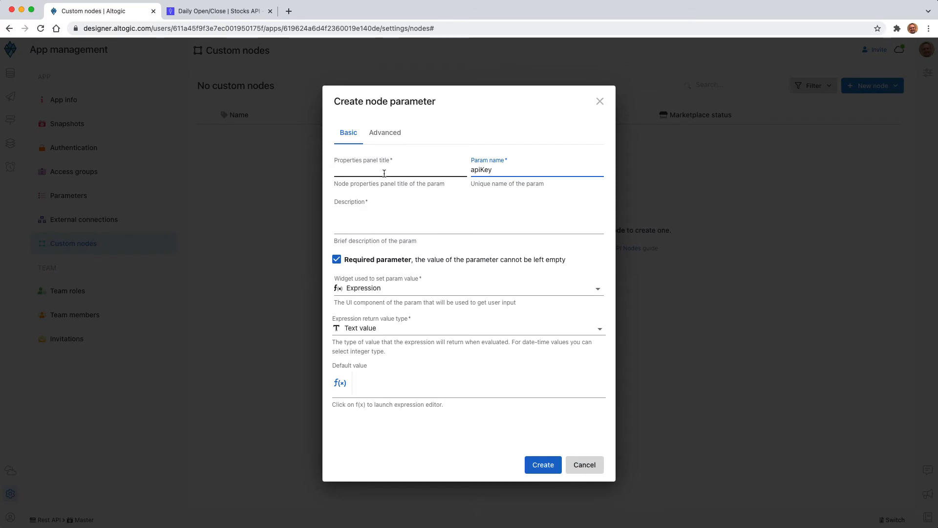
pyautogui.write('API')
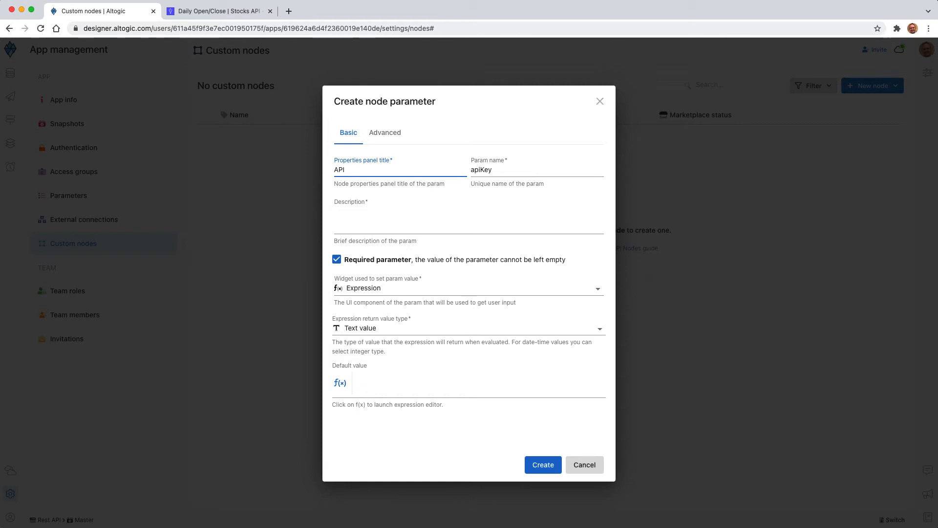
pyautogui.write(' ke')
pyautogui.click(342, 215)
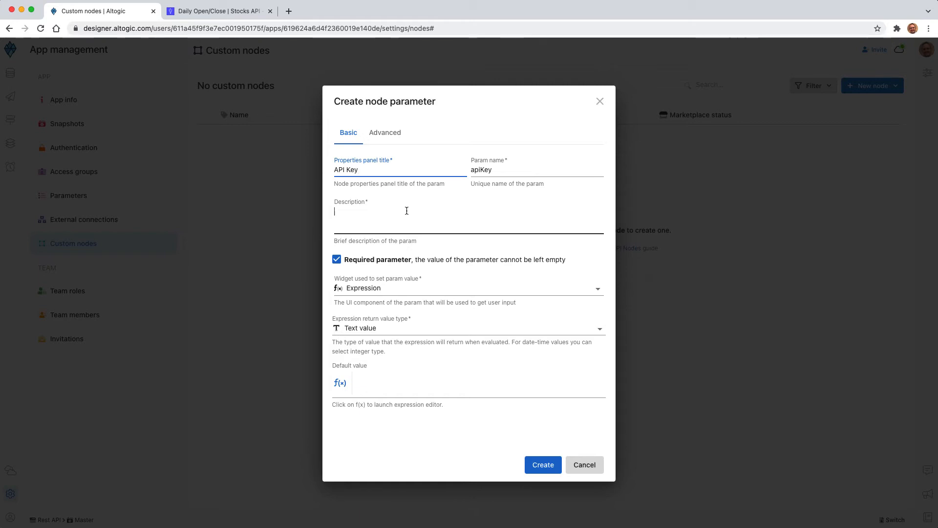
pyautogui.write('The API k')
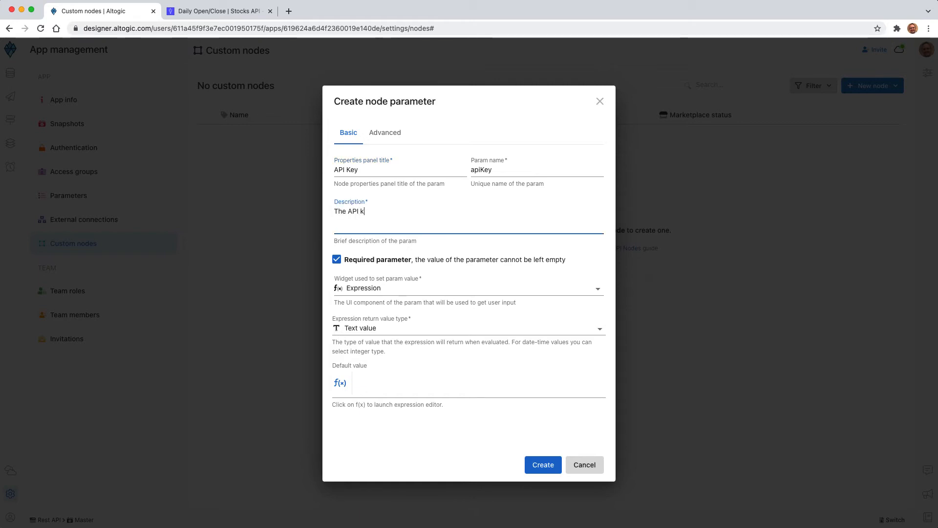
pyautogui.write('ey of the rest')
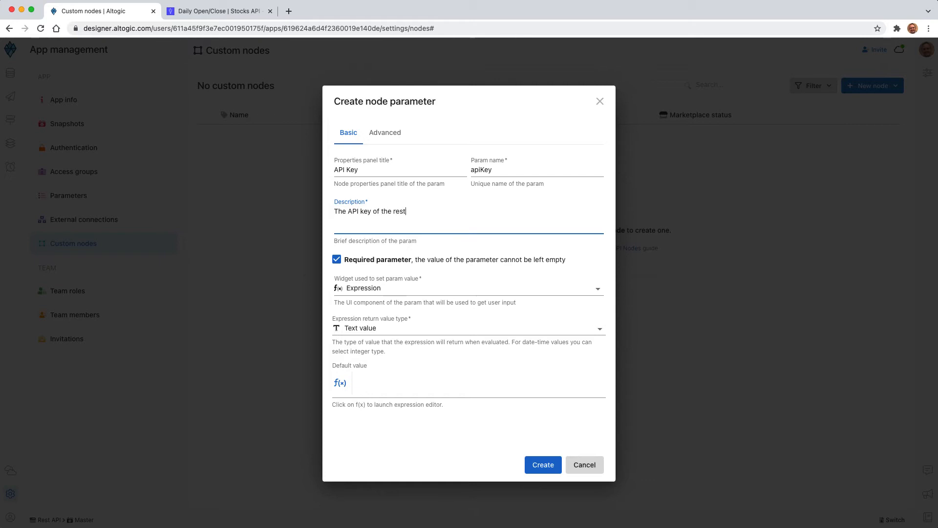
pyautogui.write(' API')
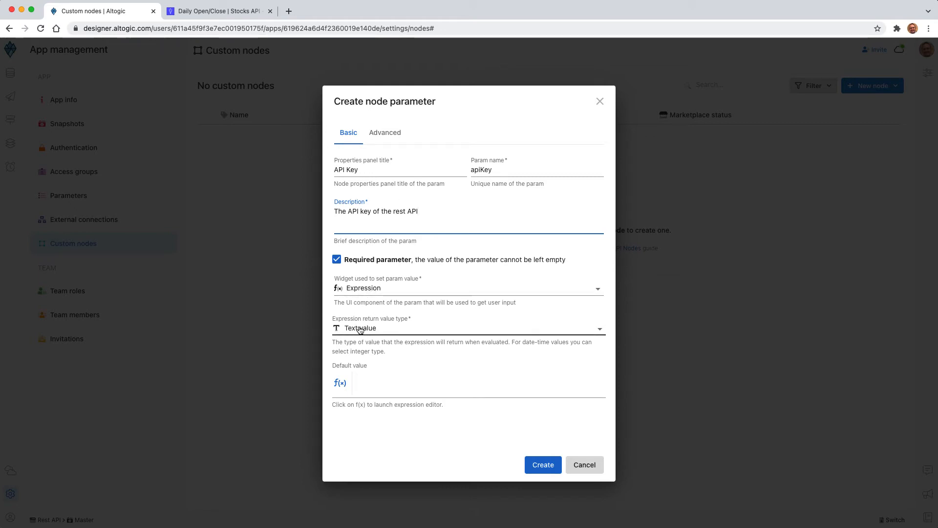
pyautogui.click(544, 465)
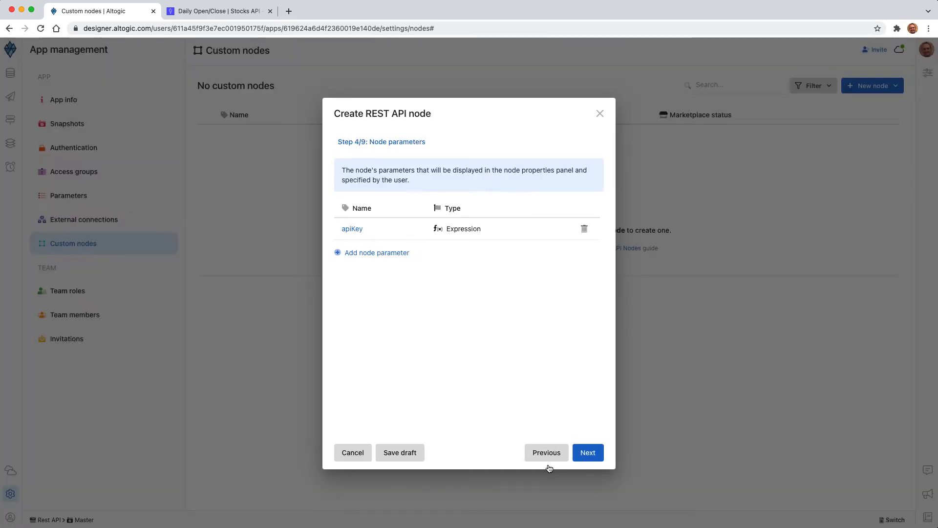
# Step: Add a node parameter stockTicker with the panel title "Stock ticker" and the description "Nasdaq stock ticker"
pyautogui.click(397, 253)
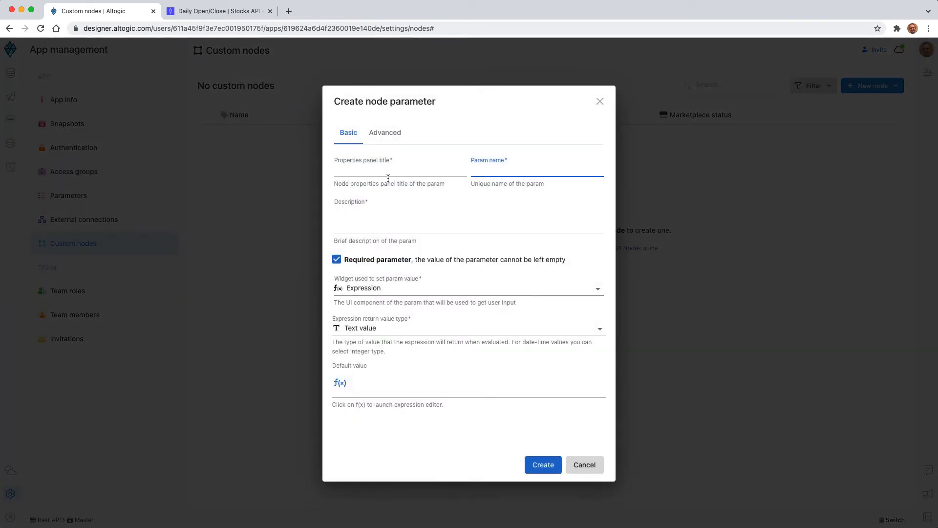
pyautogui.write('t')
pyautogui.write('stock')
pyautogui.write('Ticker')
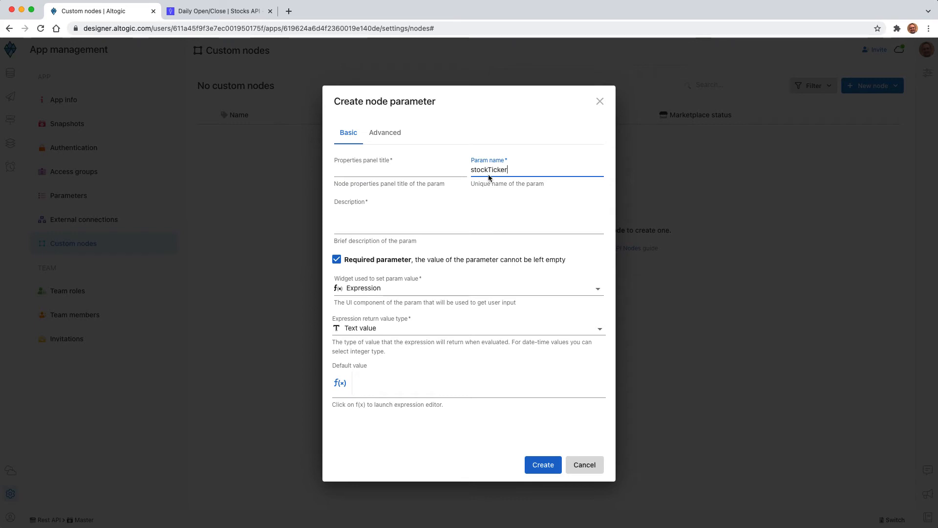
pyautogui.click(410, 169)
pyautogui.write('Stock t')
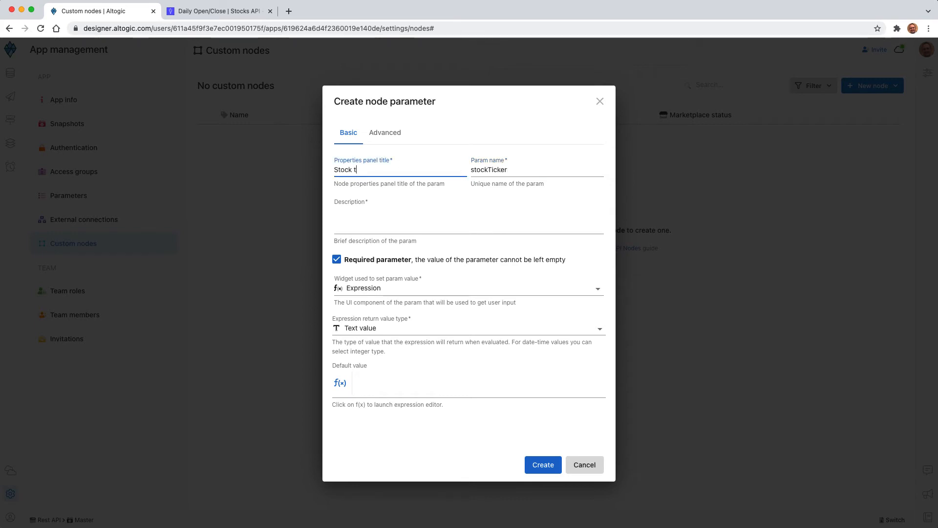
pyautogui.write('icker')
pyautogui.click(358, 212)
pyautogui.write('N')
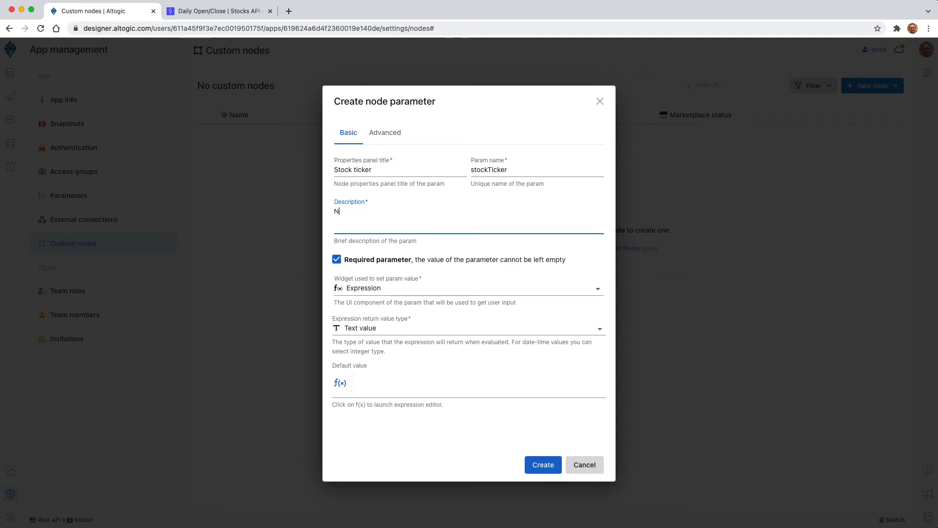
pyautogui.write('asdaq stock')
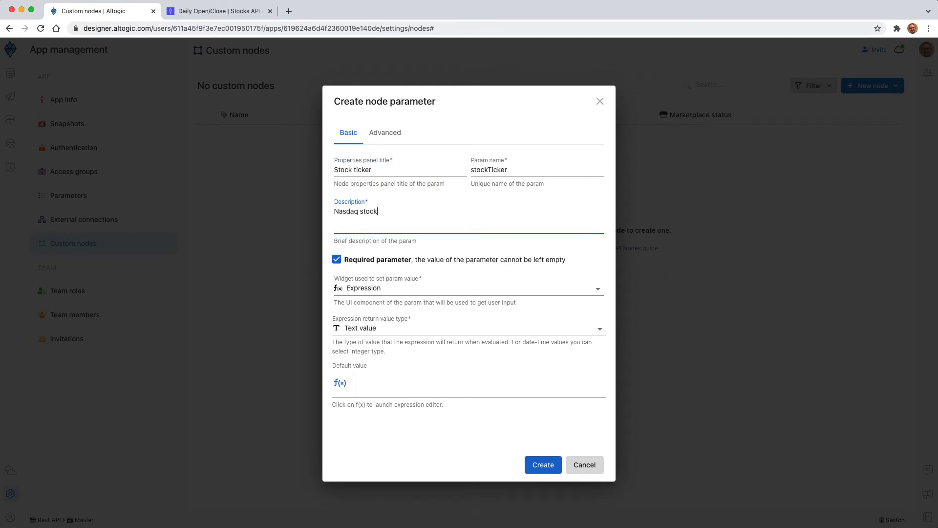
pyautogui.write(' ticker')
pyautogui.click(533, 462)
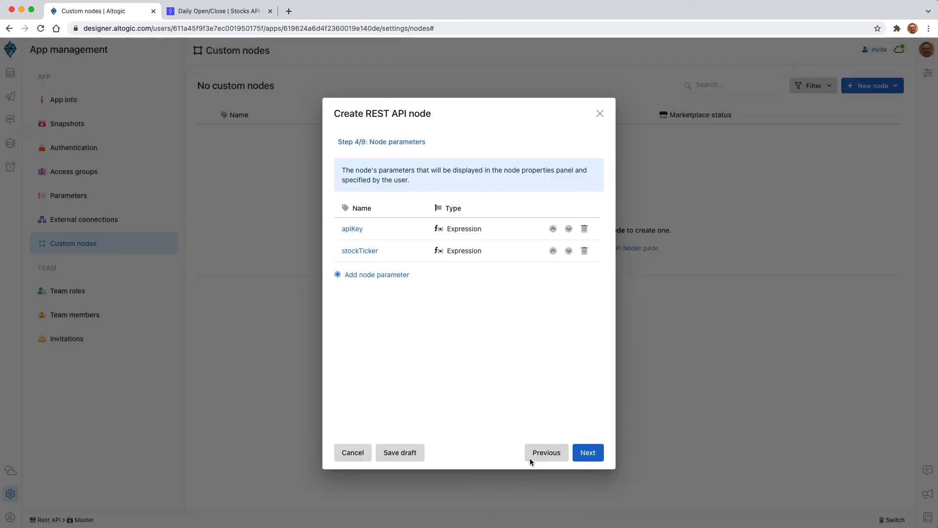
# Step: Add a node parameter date titled "Date" and described as "The date to fetch the price information of the stock in YYYY-MM-DD format"
pyautogui.click(371, 275)
pyautogui.write('date')
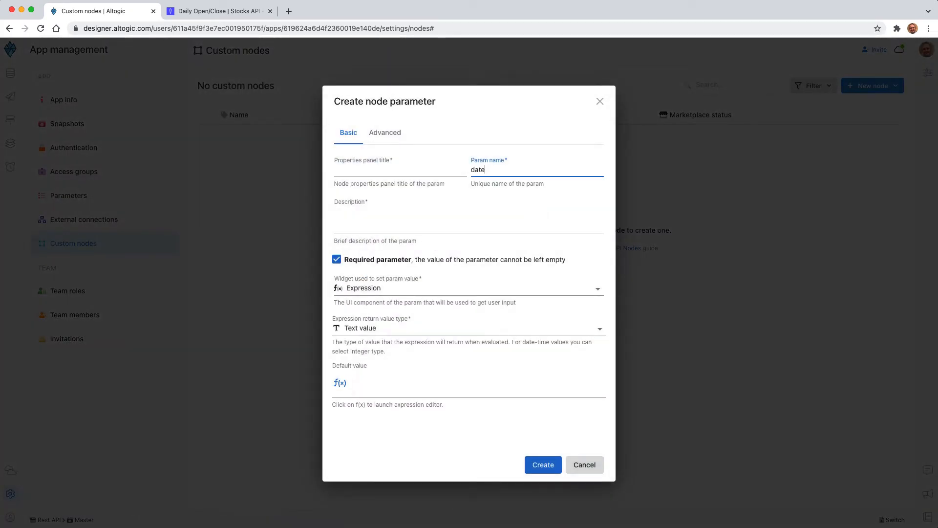
pyautogui.click(403, 172)
pyautogui.write('Date')
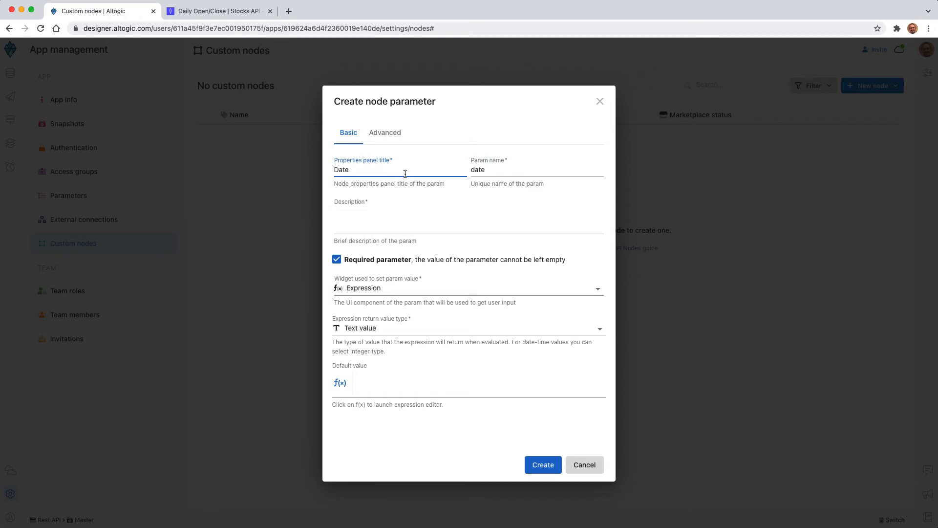
pyautogui.click(386, 210)
pyautogui.write('The date of the ')
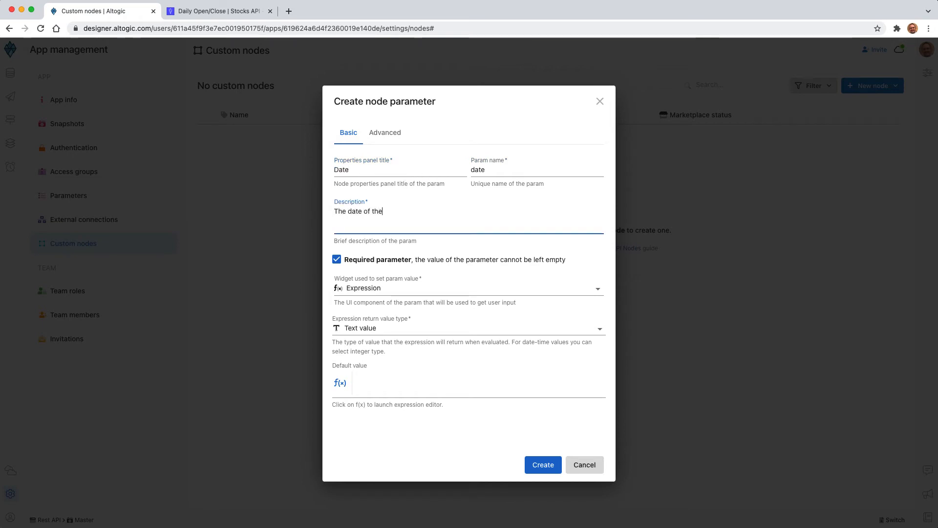
pyautogui.write('stcok')
pyautogui.press('BackSpace')
pyautogui.press('BackSpace')
pyautogui.press('BackSpace')
pyautogui.press('BackSpace')
pyautogui.press('BackSpace')
pyautogui.press('BackSpace')
pyautogui.press('BackSpace')
pyautogui.press('BackSpace')
pyautogui.press('BackSpace')
pyautogui.press('BackSpace')
pyautogui.press('BackSpace')
pyautogui.write('fetch the price information')
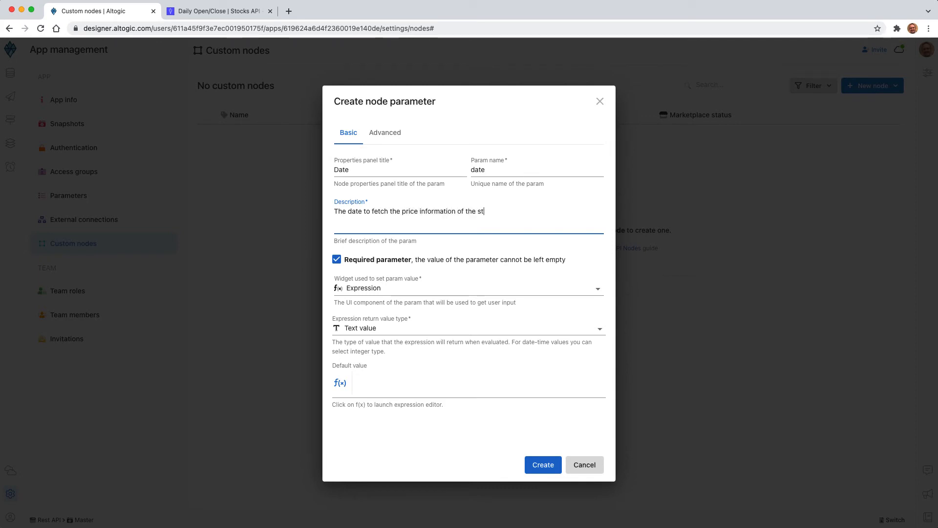
pyautogui.write(' of the stock in YYYY-MM-')
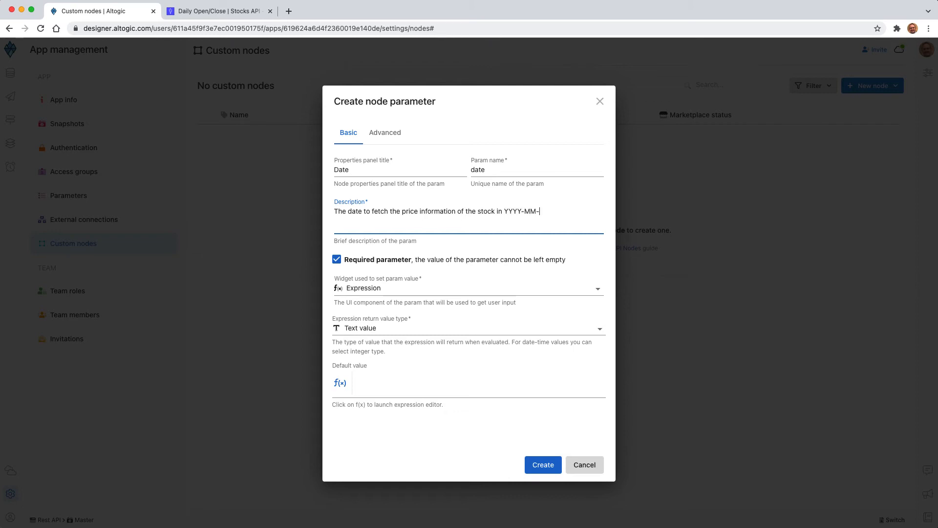
pyautogui.write('DD format')
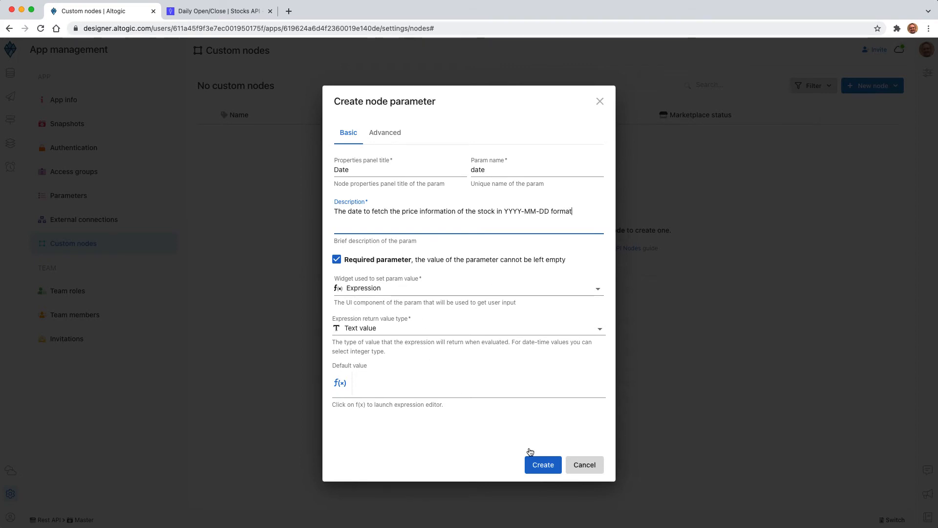
pyautogui.click(547, 468)
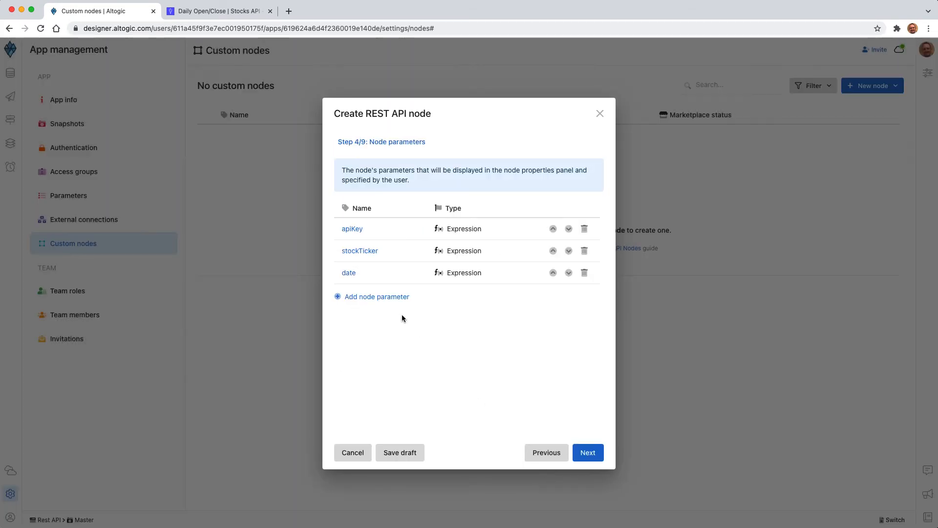
pyautogui.click(590, 450)
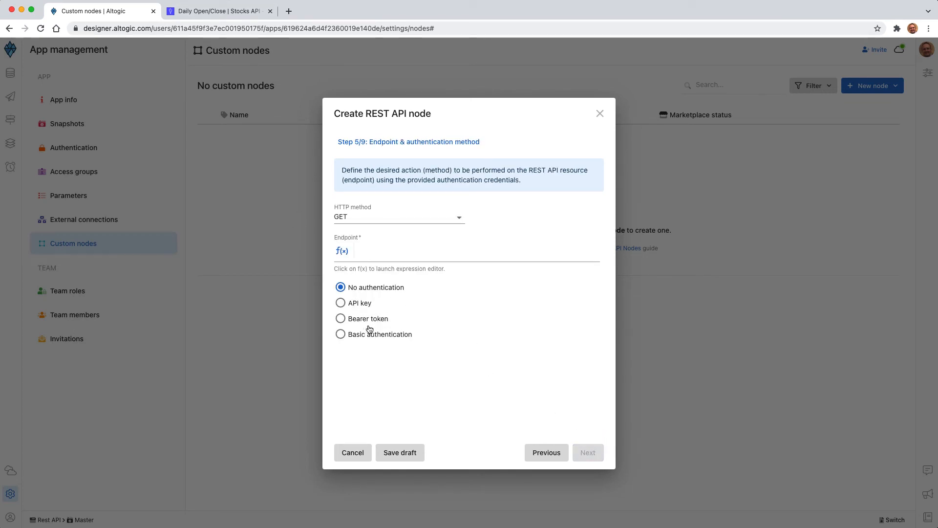
pyautogui.click(227, 12)
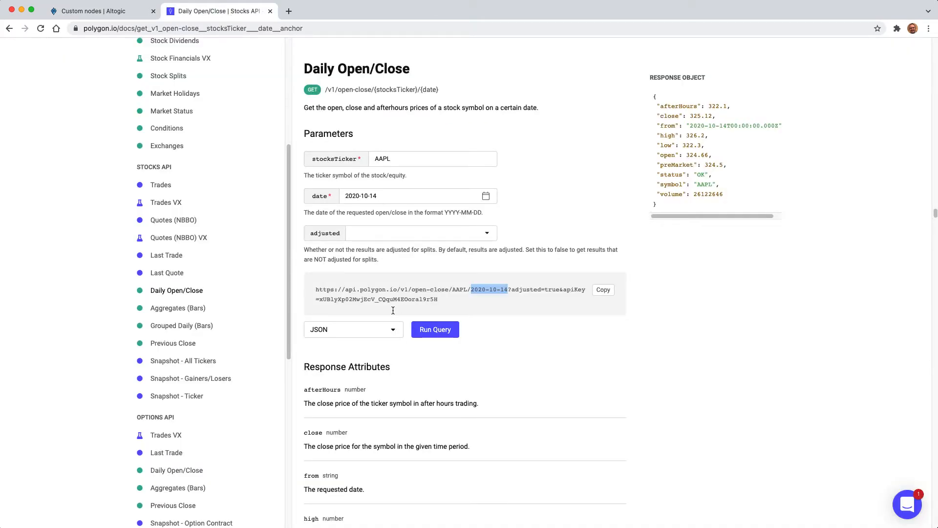
pyautogui.moveTo(316, 289); pyautogui.dragTo(451, 291)
pyautogui.press('super+c')
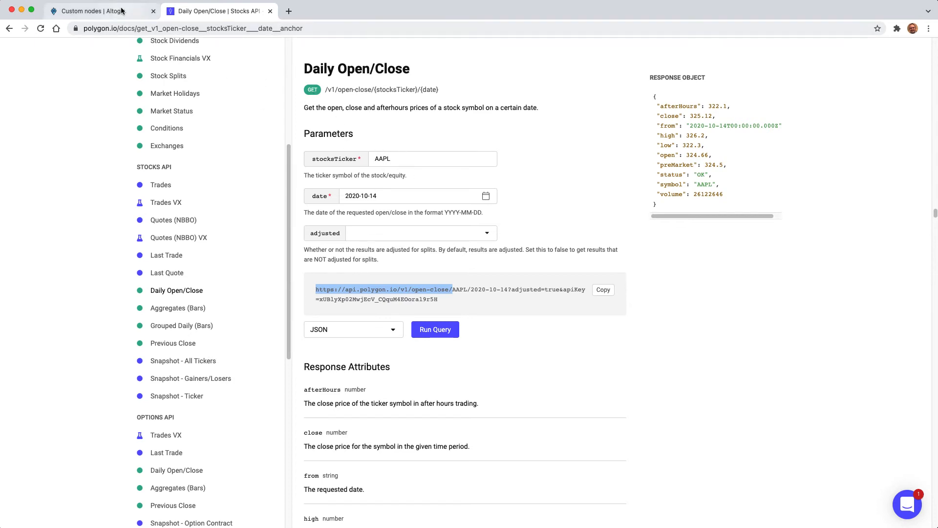
pyautogui.click(98, 11)
pyautogui.click(386, 258)
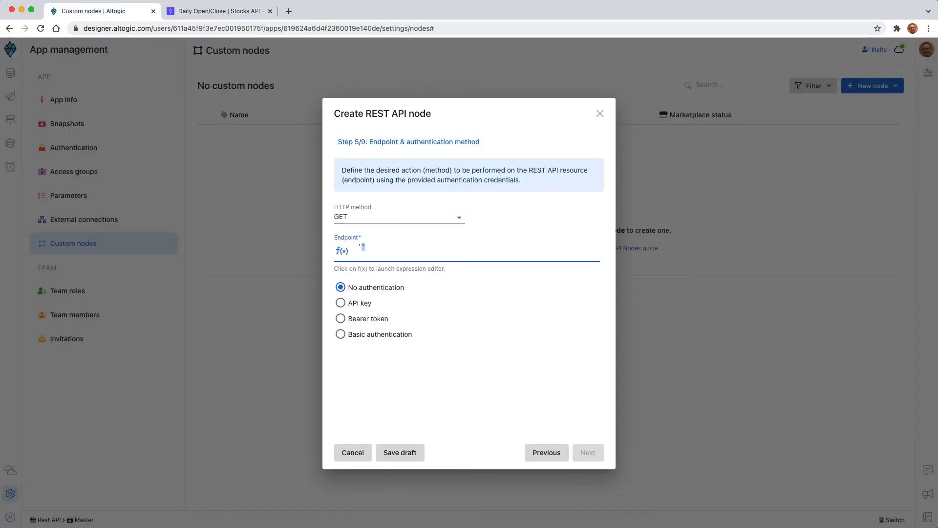
pyautogui.press('super+v')
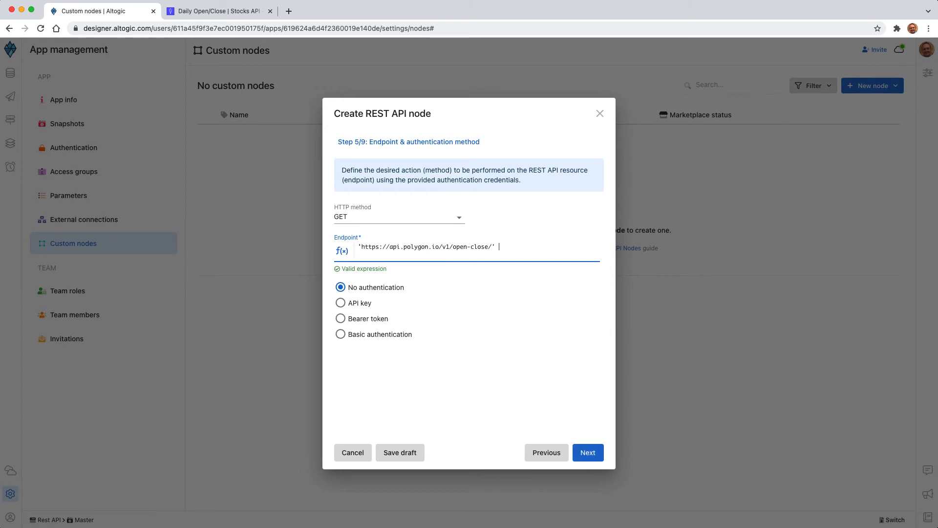
# Step: Append + this.stockTicker to the endpoint expression, in place of the AAPL ticker in Polygon's sample request
pyautogui.click(215, 11)
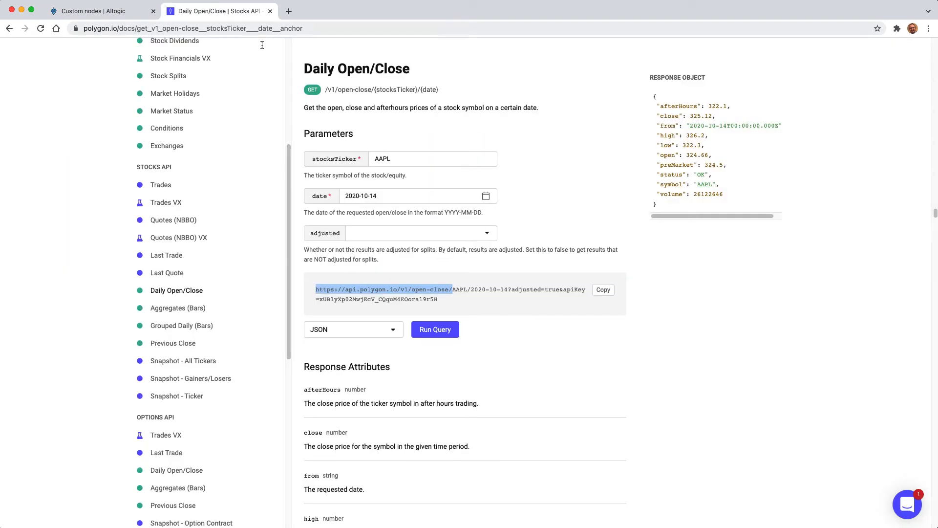
pyautogui.click(457, 289)
pyautogui.doubleClick(458, 289)
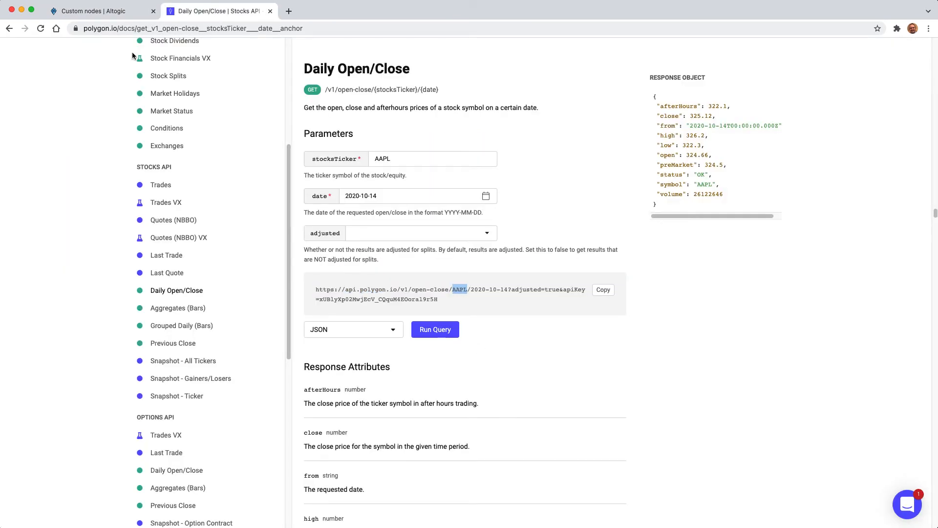
pyautogui.click(93, 11)
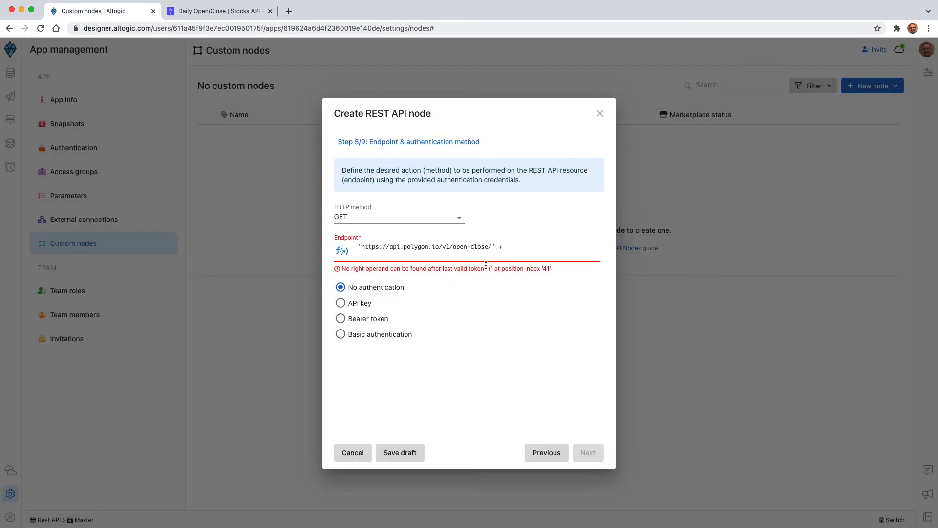
pyautogui.click(344, 252)
pyautogui.doubleClick(373, 243)
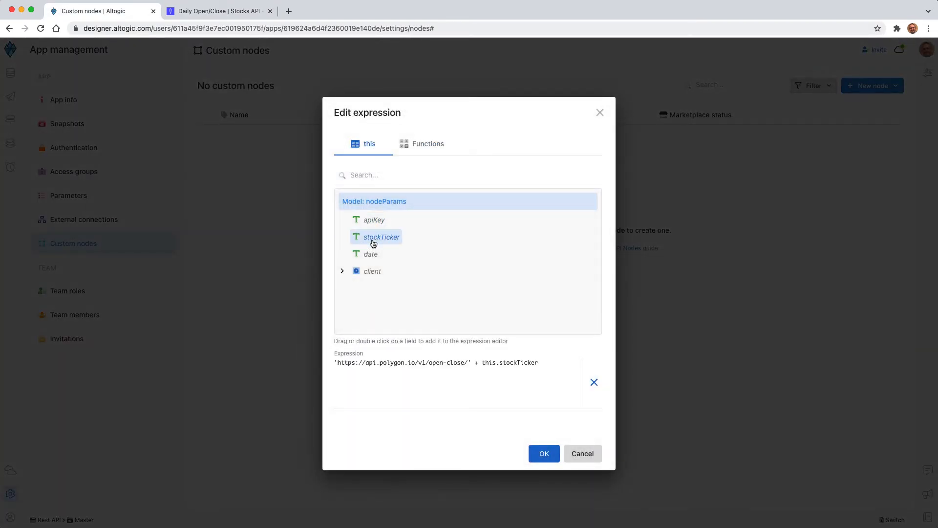
# Step: Append + '/' + this.date to the endpoint expression and compare it with the date part of Polygon's sample request
pyautogui.click(541, 363)
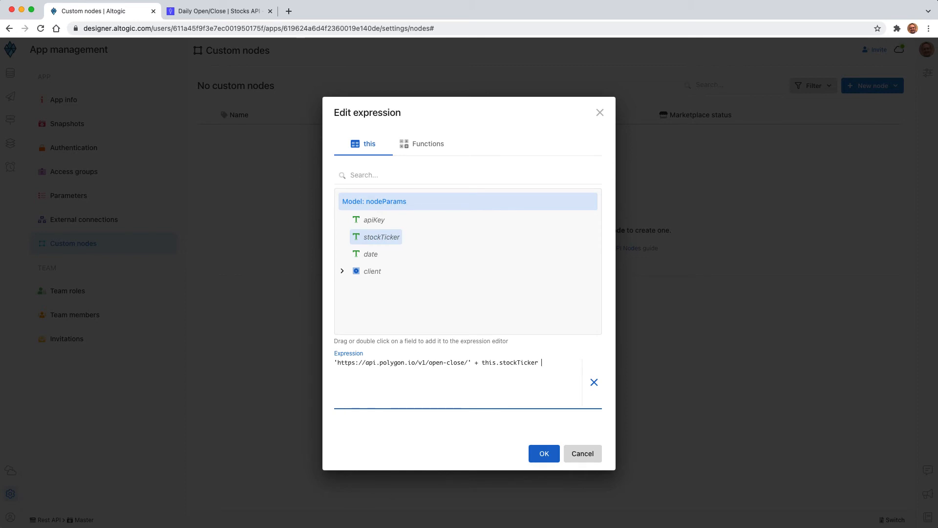
pyautogui.write("+ '/' +")
pyautogui.doubleClick(373, 255)
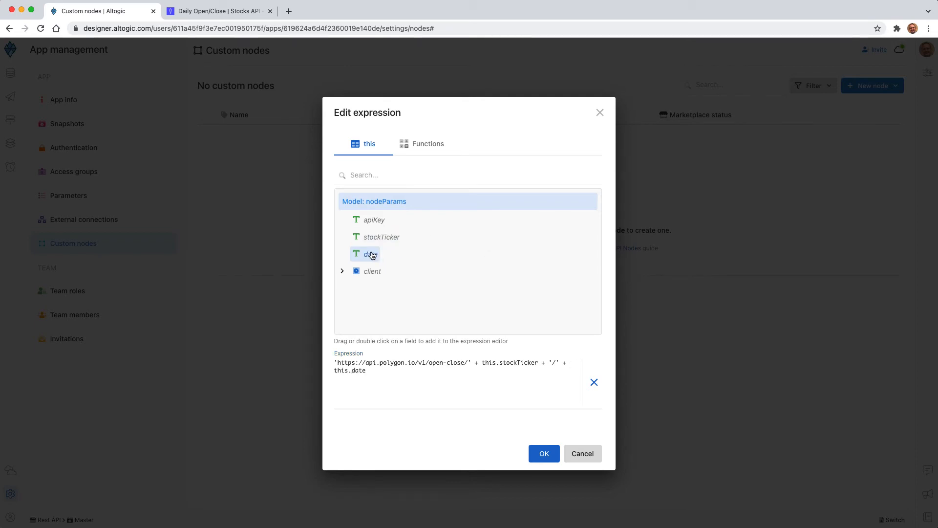
pyautogui.click(544, 453)
pyautogui.click(220, 11)
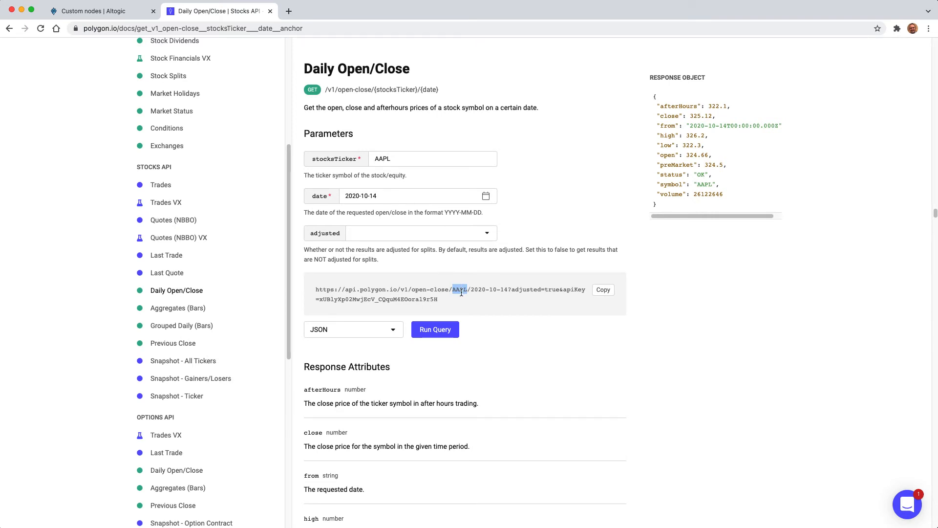
pyautogui.moveTo(471, 290); pyautogui.dragTo(506, 292)
pyautogui.click(110, 11)
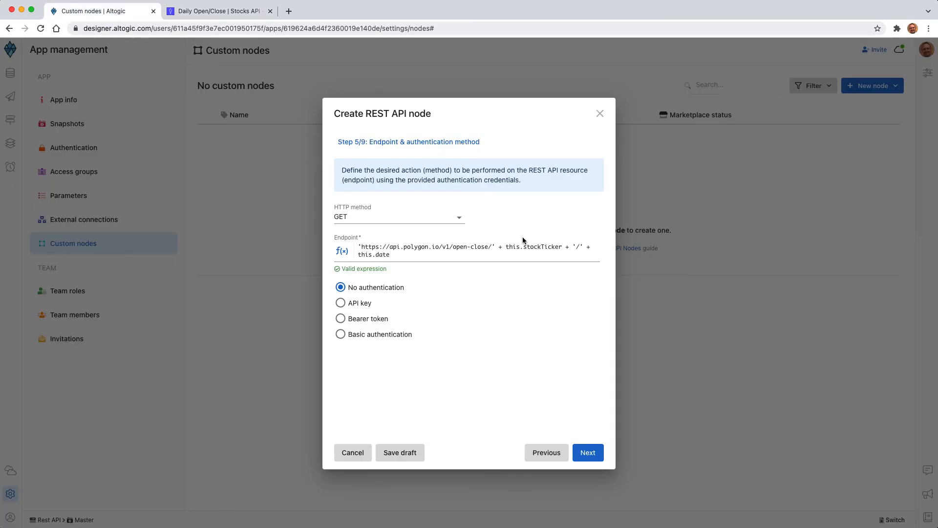
# Step: Use API key authentication with the quoted API key name 'apiKey', copied from Polygon's sample request
pyautogui.click(361, 304)
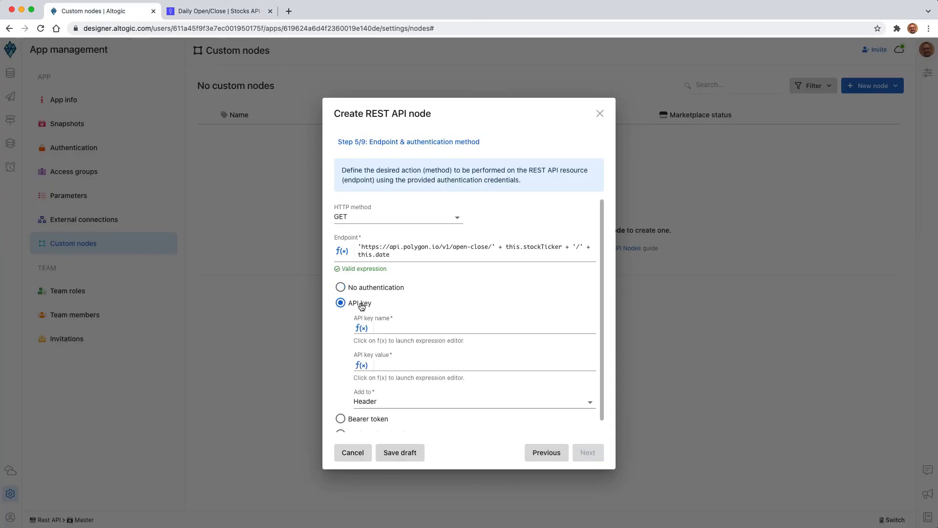
pyautogui.click(394, 328)
pyautogui.click(198, 8)
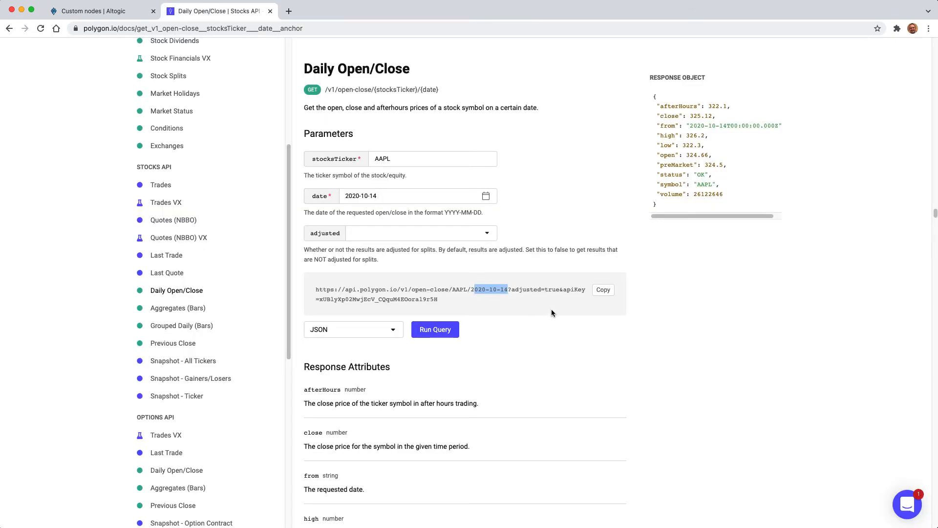
pyautogui.doubleClick(573, 290)
pyautogui.press('super+c')
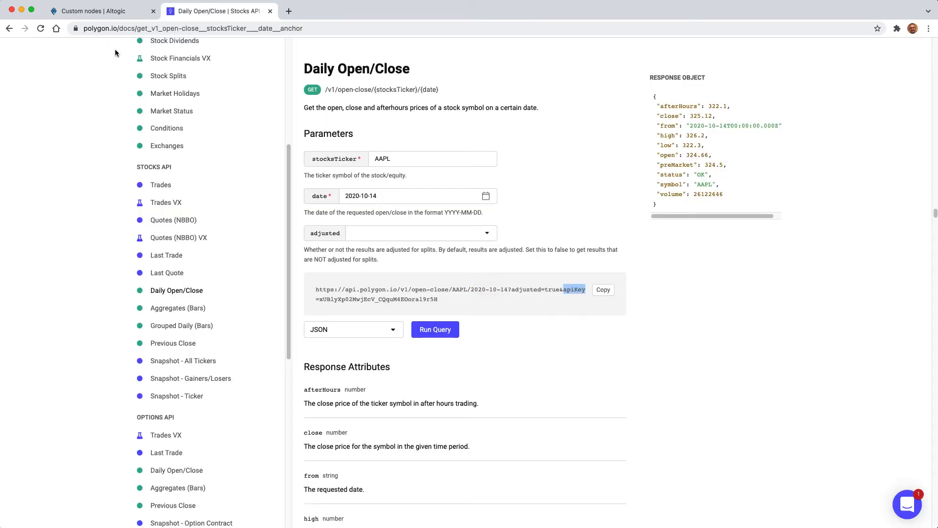
pyautogui.click(95, 10)
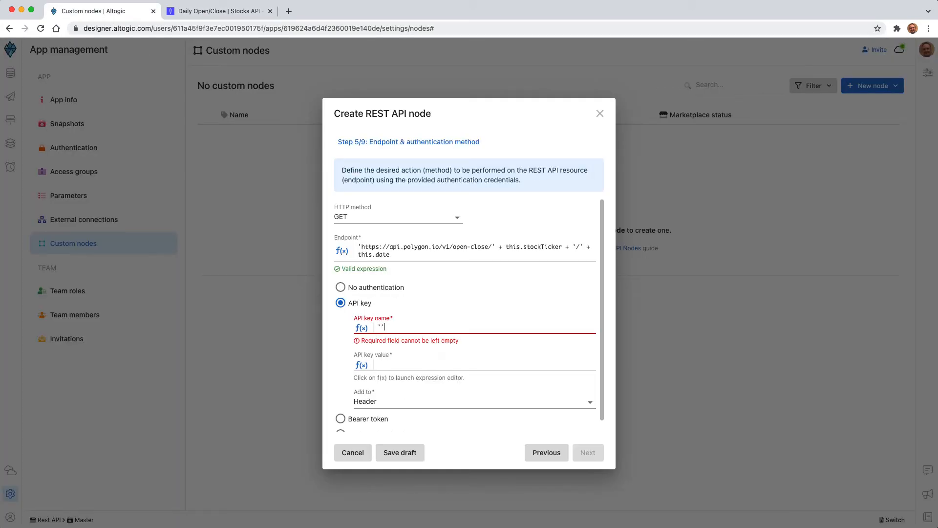
pyautogui.press('super+v')
# Step: Send the API key as a query param, set its value to this.apiKey, and proceed to the query parameters
pyautogui.click(415, 401)
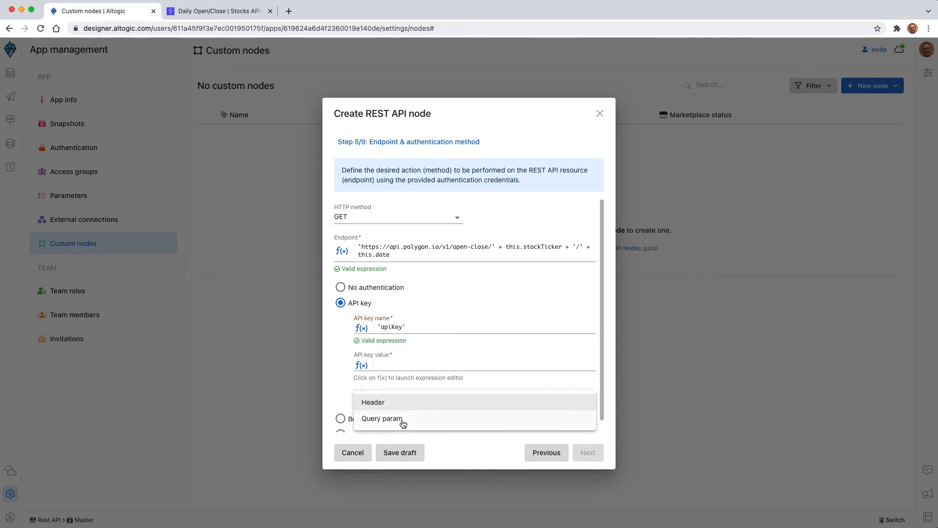
pyautogui.click(402, 420)
pyautogui.click(361, 366)
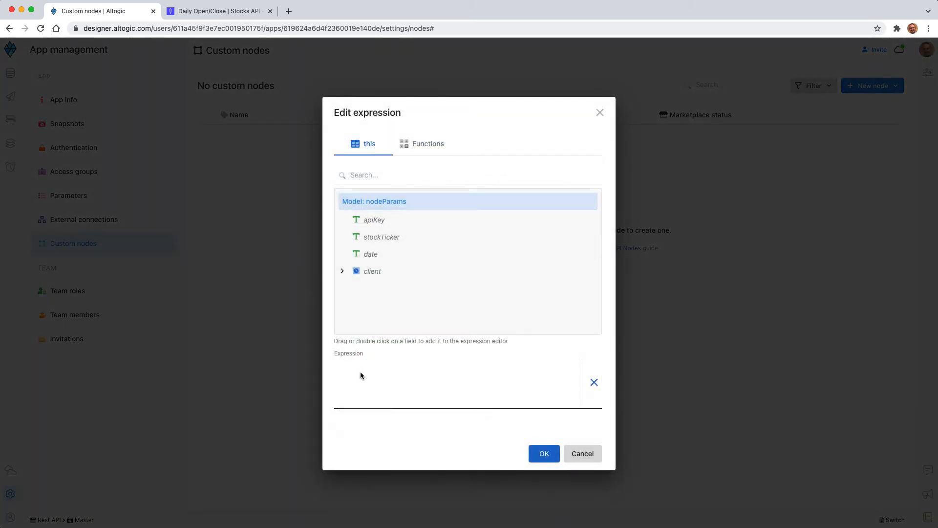
pyautogui.doubleClick(369, 221)
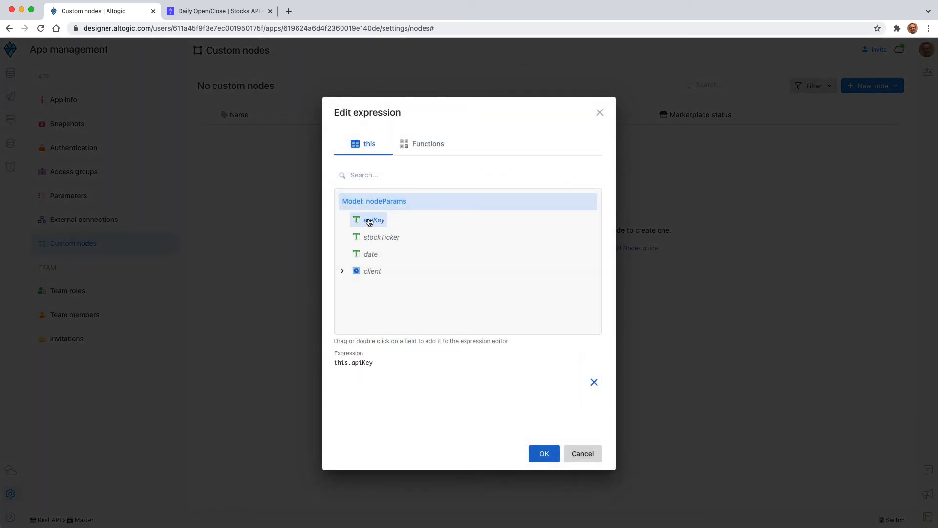
pyautogui.click(544, 453)
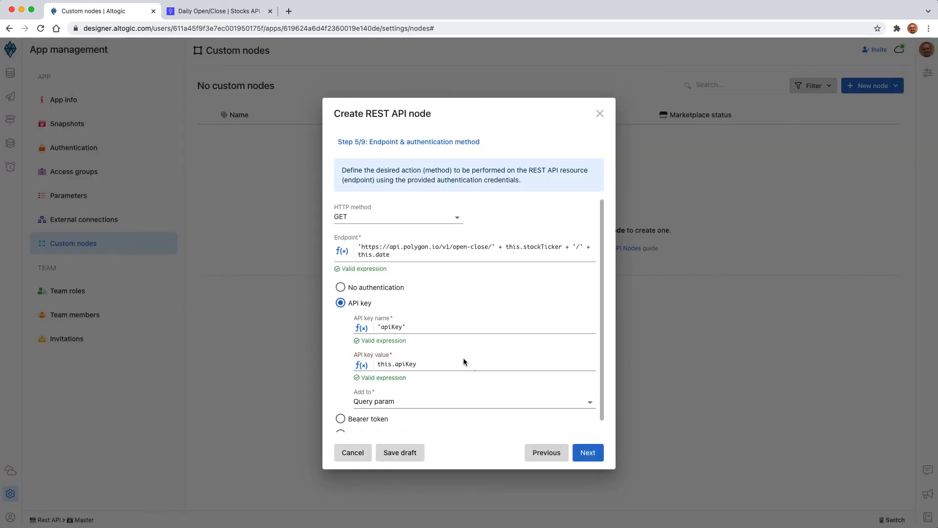
pyautogui.scroll(-1, 459, 344)
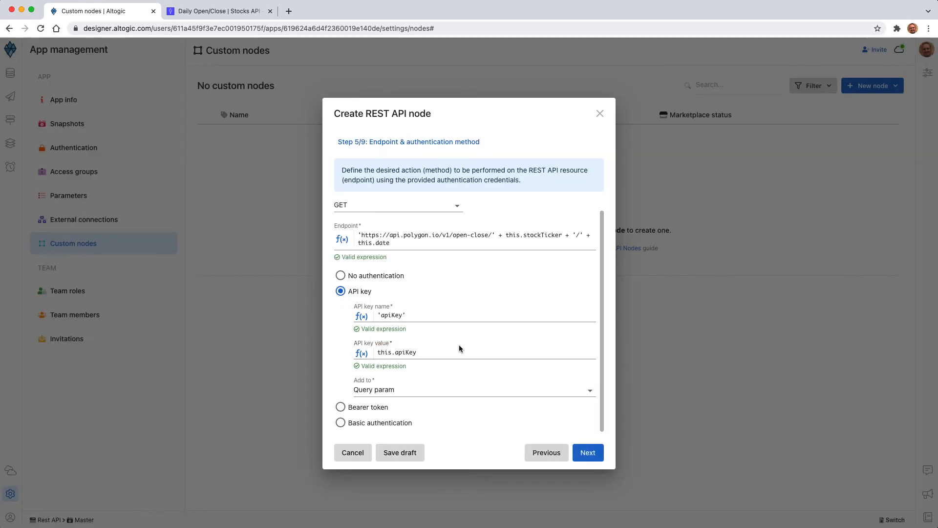
pyautogui.click(598, 452)
pyautogui.click(591, 457)
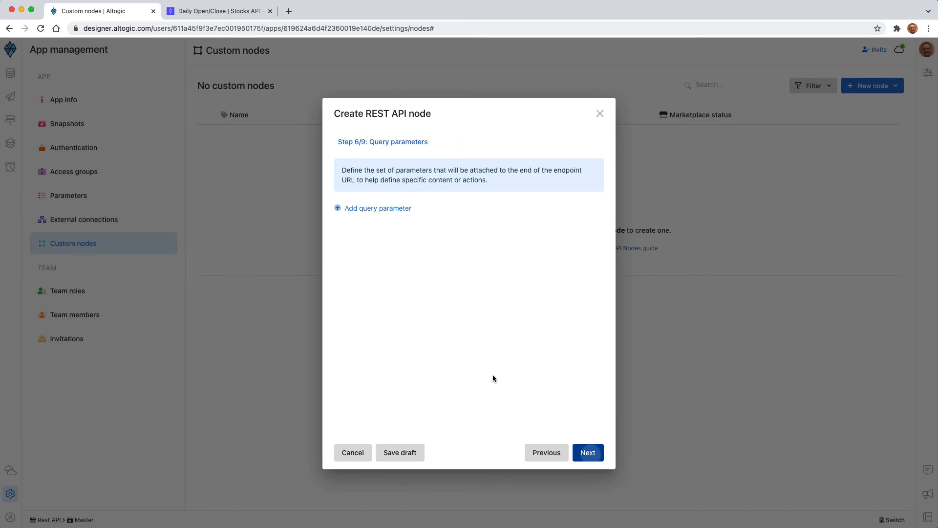
# Step: Add a query parameter with the key 'adjusted', copied from Polygon's sample request, and the value true
pyautogui.click(376, 210)
pyautogui.click(242, 14)
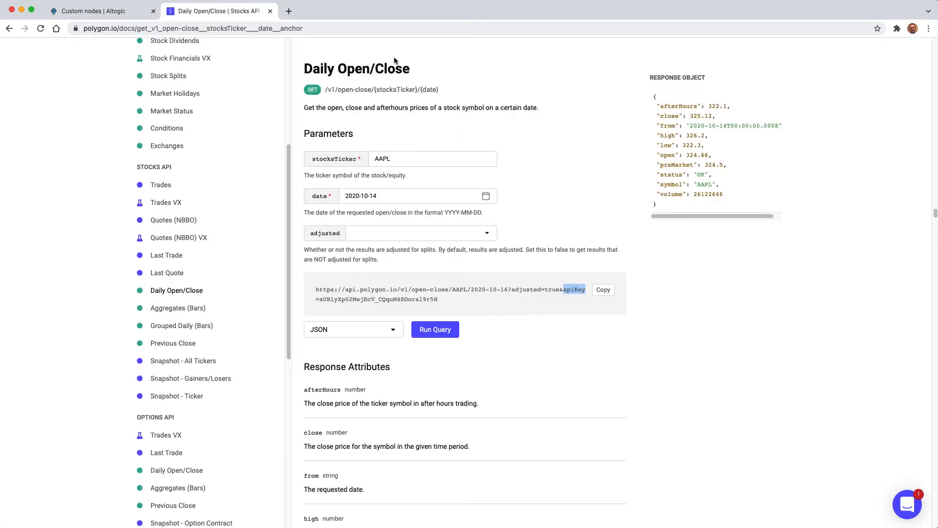
pyautogui.doubleClick(526, 290)
pyautogui.press('super+c')
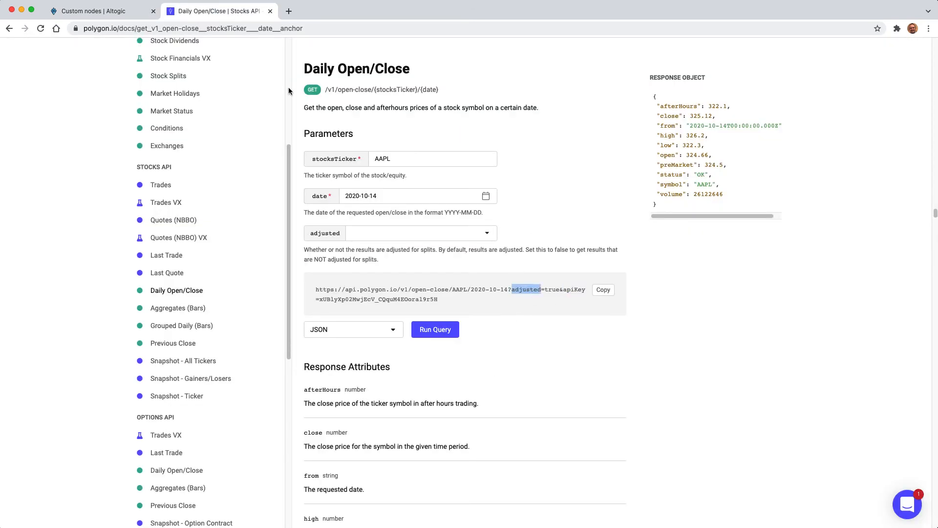
pyautogui.click(91, 14)
pyautogui.click(374, 244)
pyautogui.write("'")
pyautogui.press('super+v')
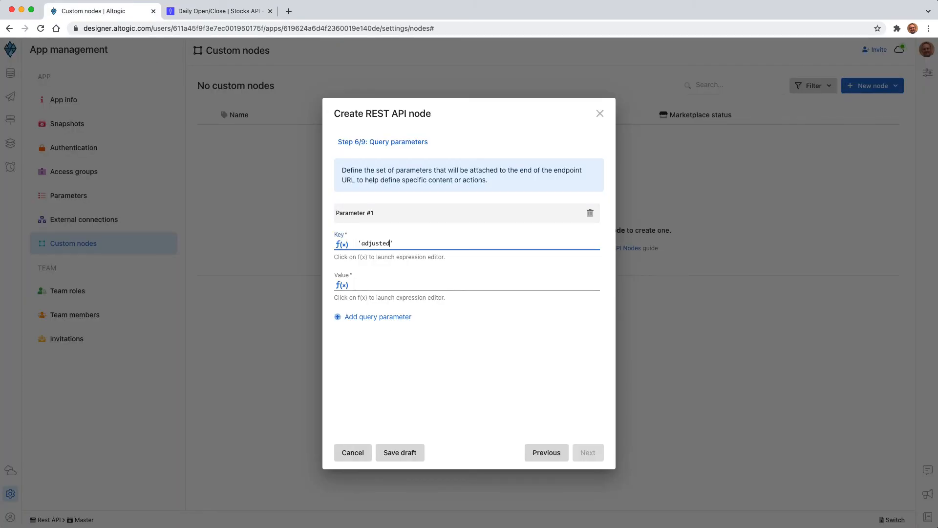
pyautogui.click(375, 279)
pyautogui.write('true')
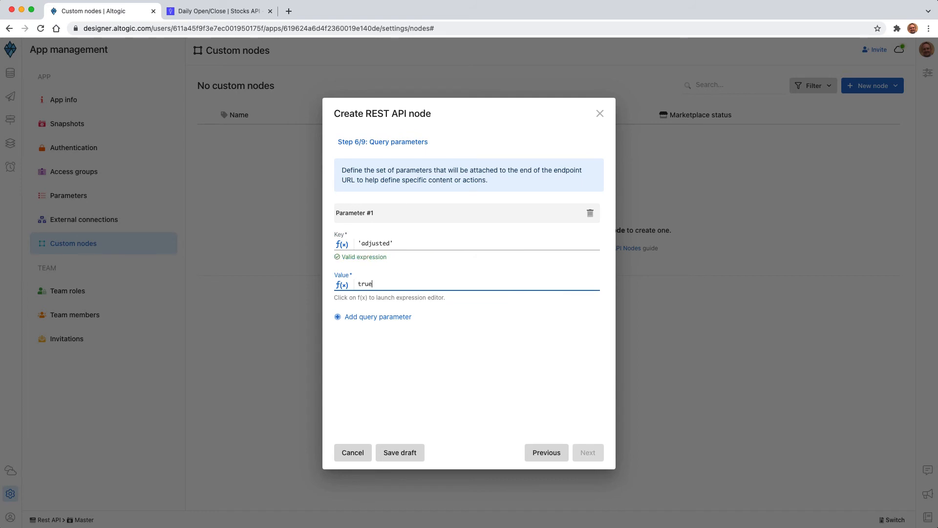
# Step: Continue without request headers, keep the request body type None, and finish creating the REST API node
pyautogui.click(589, 452)
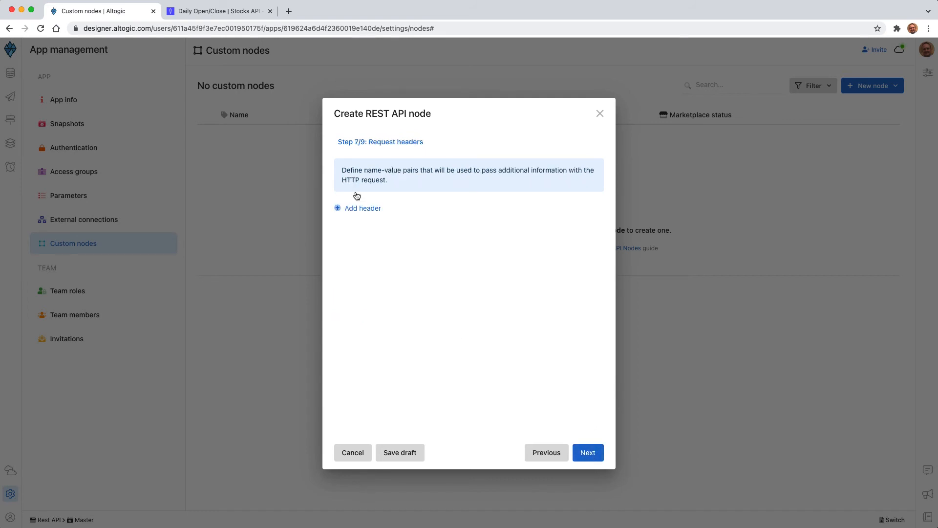
pyautogui.click(588, 452)
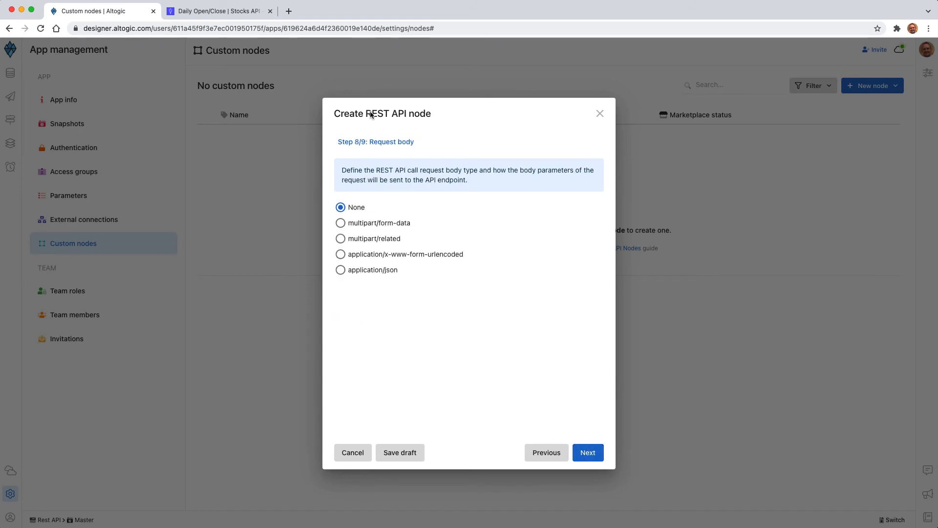
pyautogui.click(594, 454)
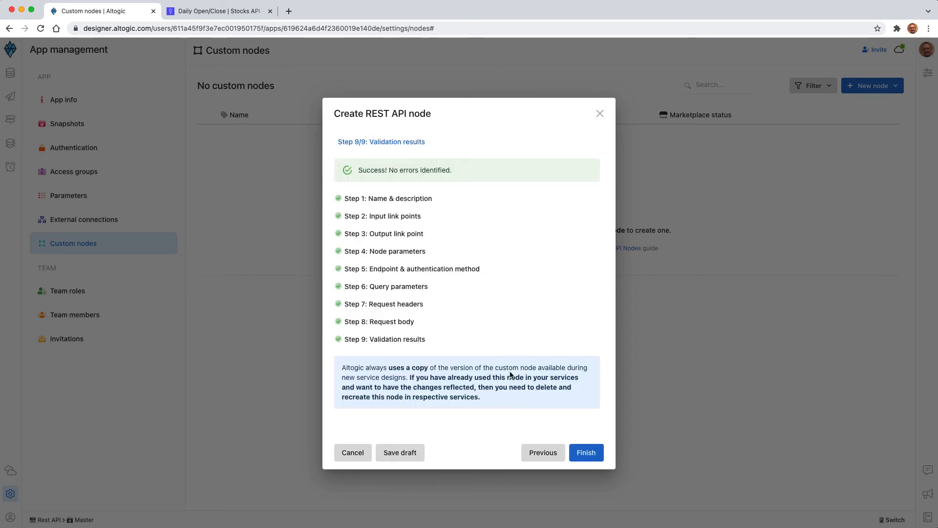
pyautogui.click(584, 453)
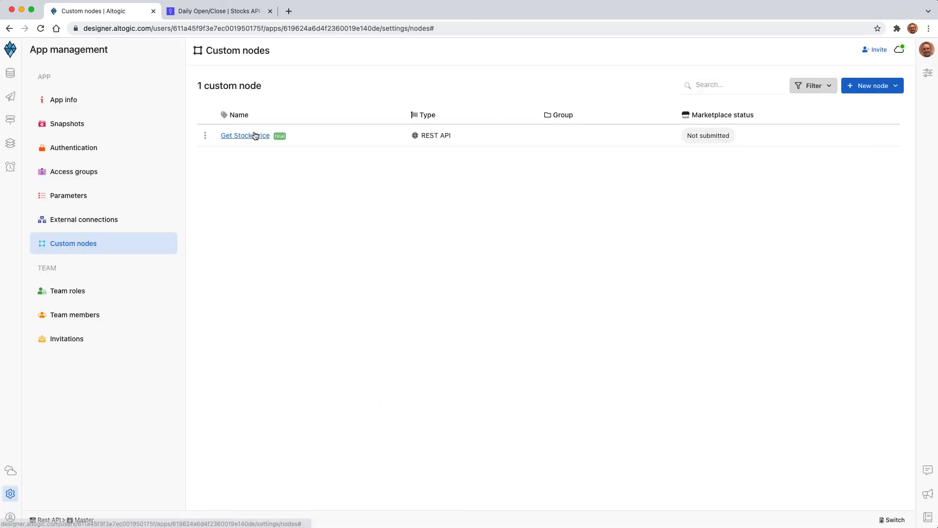
# Step: Open the Get stock price service and delete its Call REST API Endpoint node
pyautogui.click(11, 98)
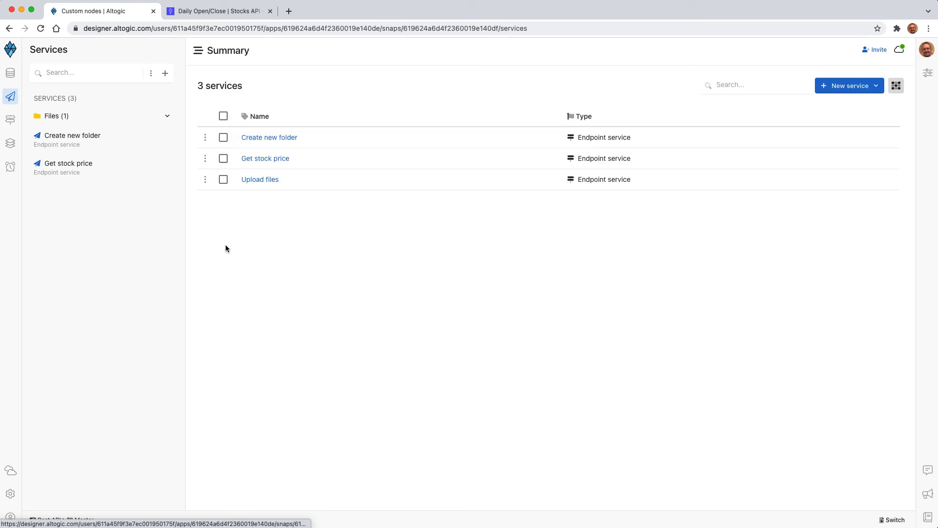
pyautogui.click(263, 163)
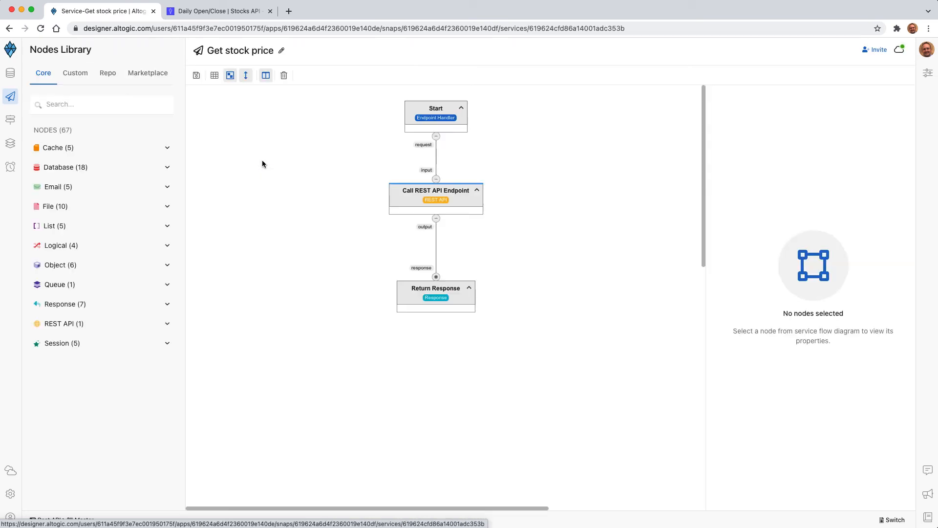
pyautogui.click(451, 205)
pyautogui.press('Delete')
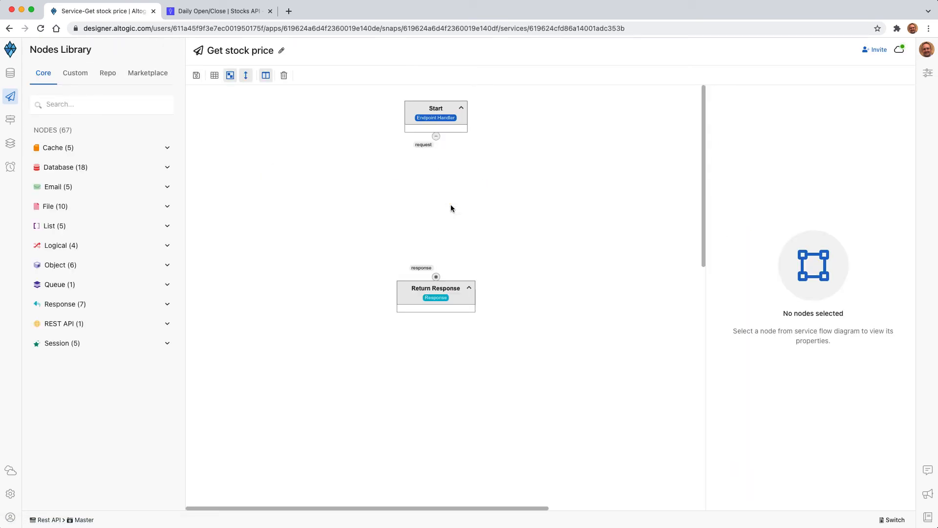
# Step: Add the custom Get Stock Price node to the flow and connect it between Start and Return Response
pyautogui.click(78, 78)
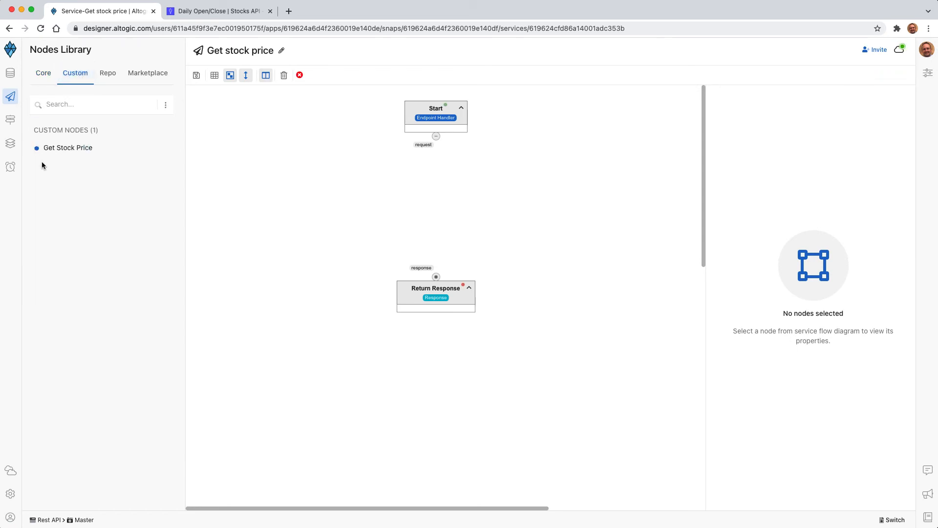
pyautogui.moveTo(63, 149); pyautogui.dragTo(406, 198)
pyautogui.click(458, 207)
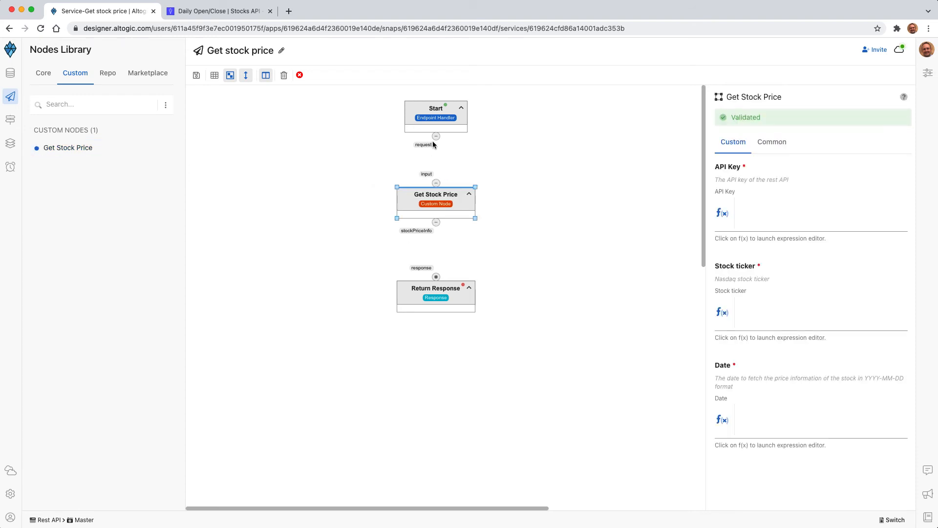
pyautogui.moveTo(433, 144); pyautogui.dragTo(436, 183)
pyautogui.moveTo(436, 222); pyautogui.dragTo(438, 280)
pyautogui.click(451, 205)
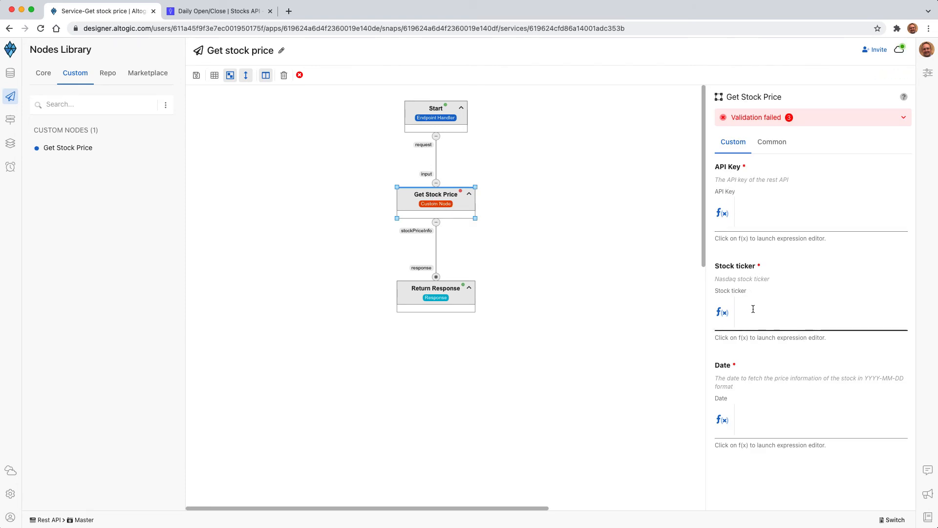
pyautogui.click(197, 11)
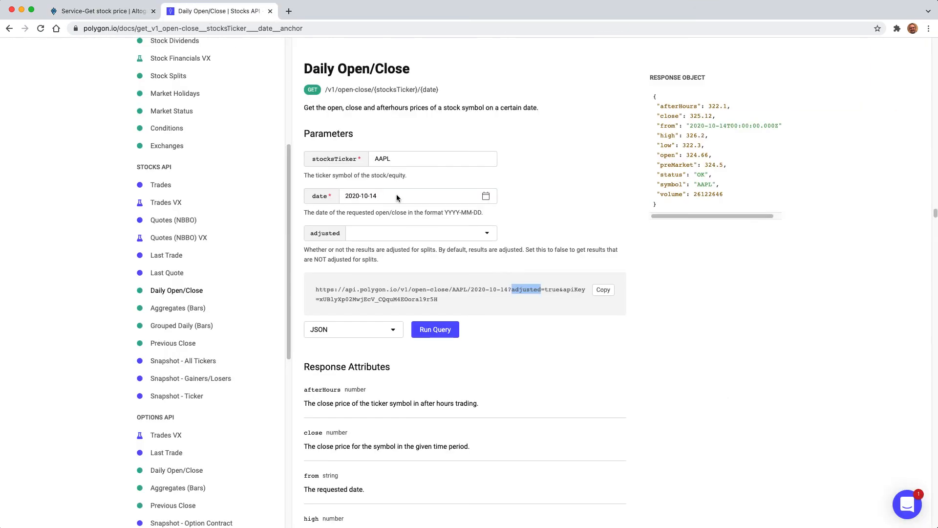
pyautogui.moveTo(321, 300); pyautogui.dragTo(433, 298)
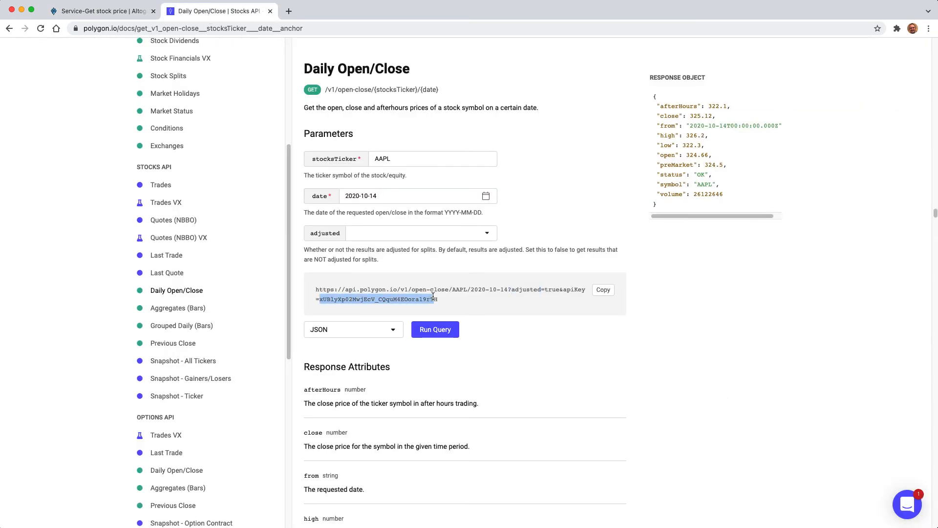
pyautogui.click(100, 16)
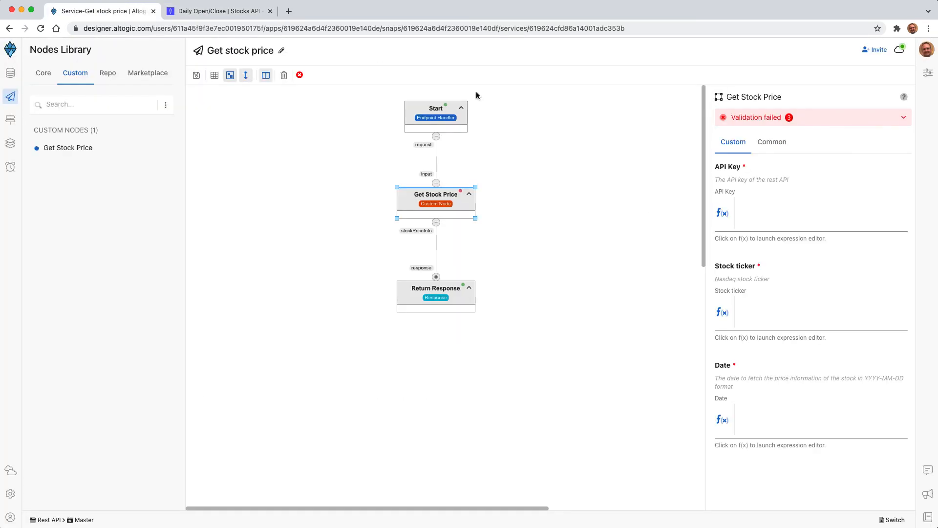
pyautogui.click(780, 218)
pyautogui.press('super+v')
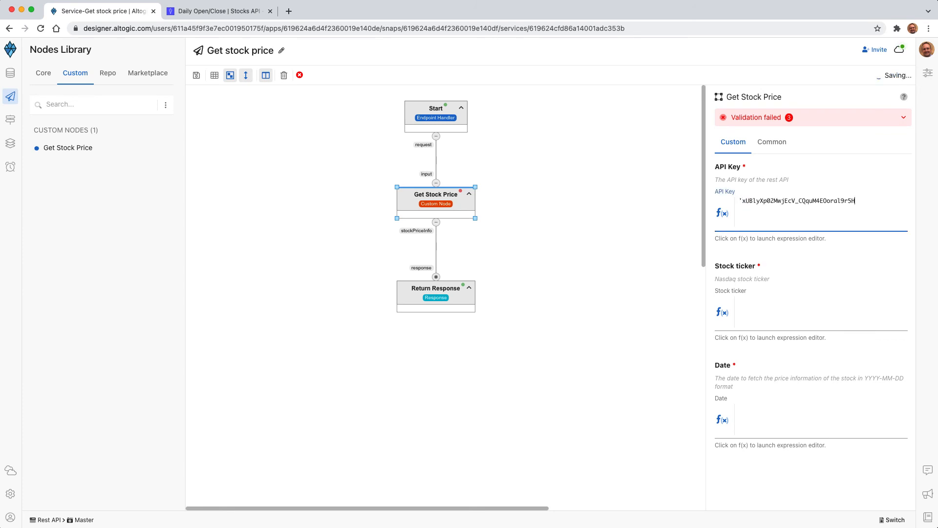
pyautogui.tripleClick(784, 203)
pyautogui.press('BackSpace')
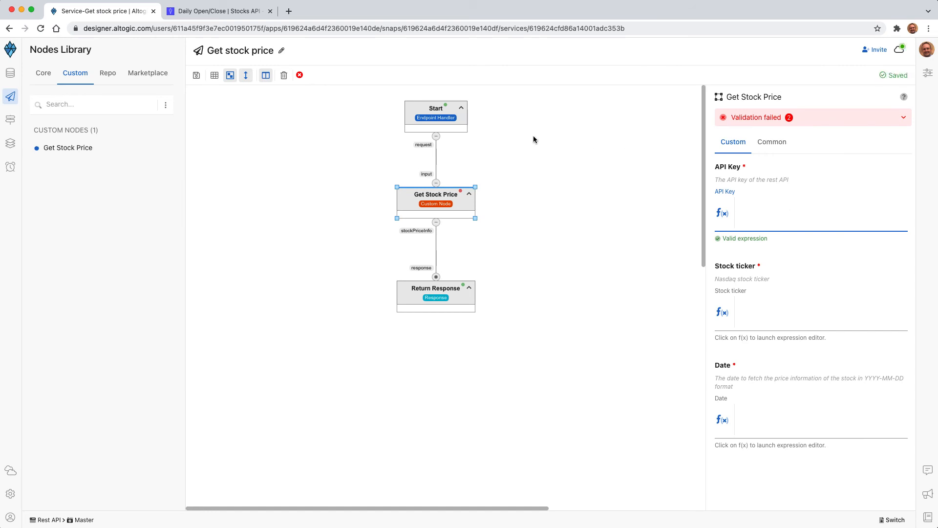
# Step: Add a third query string parameter named apiKey to the Start node, after stockTicker and date
pyautogui.click(441, 119)
pyautogui.doubleClick(734, 342)
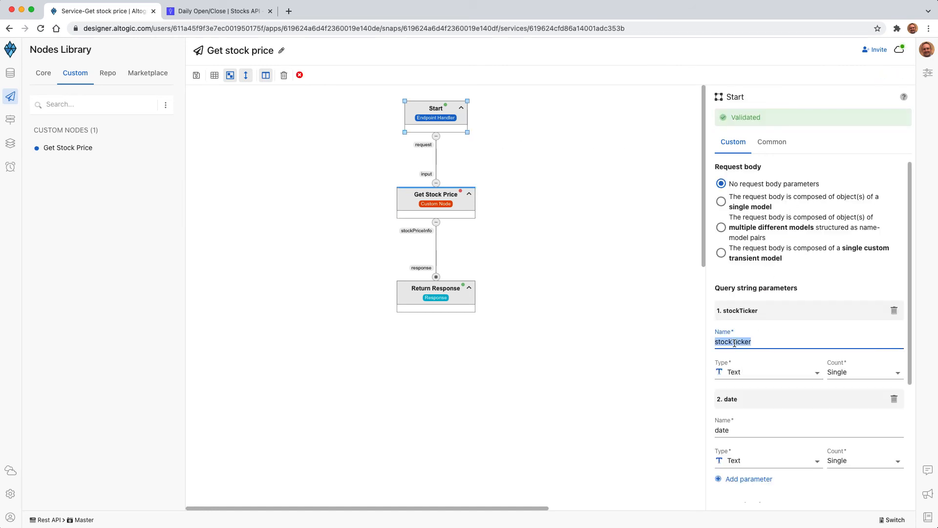
pyautogui.click(748, 479)
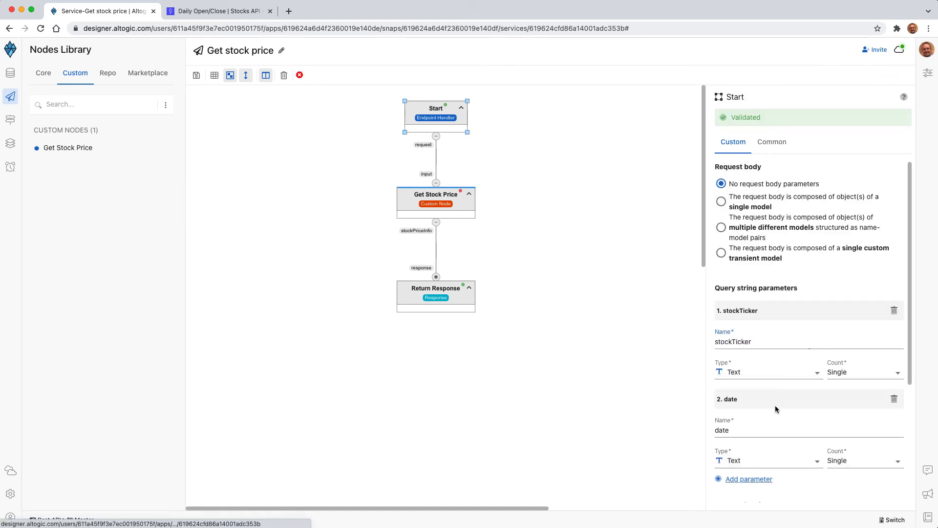
pyautogui.scroll(-5, 775, 407)
pyautogui.click(744, 278)
pyautogui.doubleClick(744, 278)
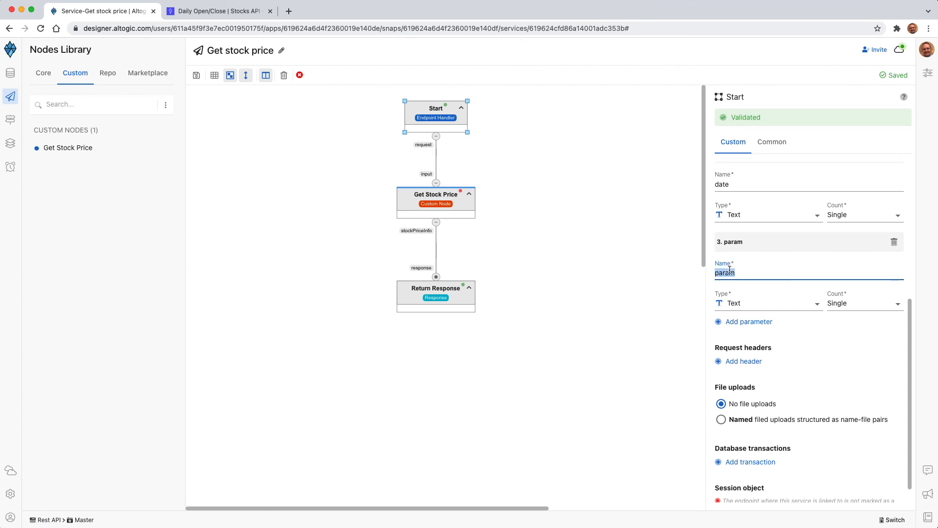
pyautogui.write('apiKey')
# Step: Set the Get Stock Price node's API Key expression to input.query.apiKey
pyautogui.click(423, 196)
pyautogui.click(722, 214)
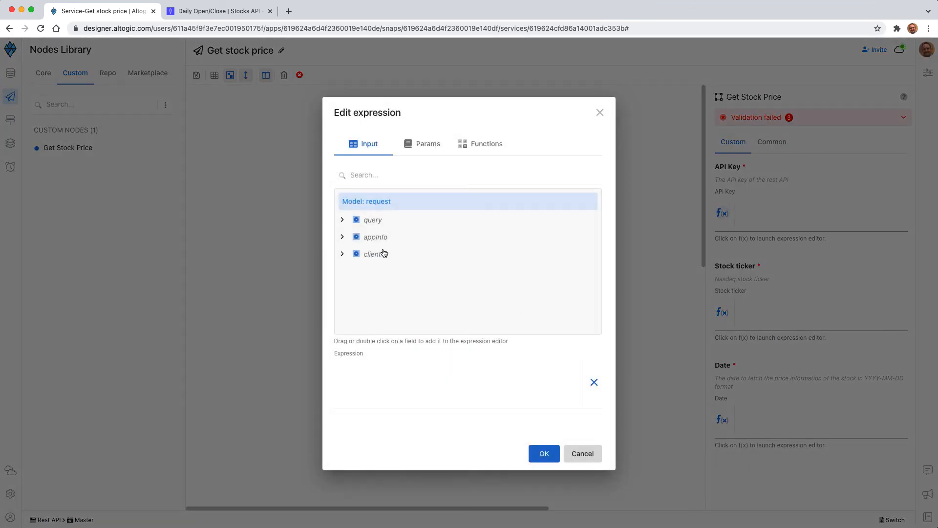
pyautogui.click(342, 220)
pyautogui.doubleClick(382, 271)
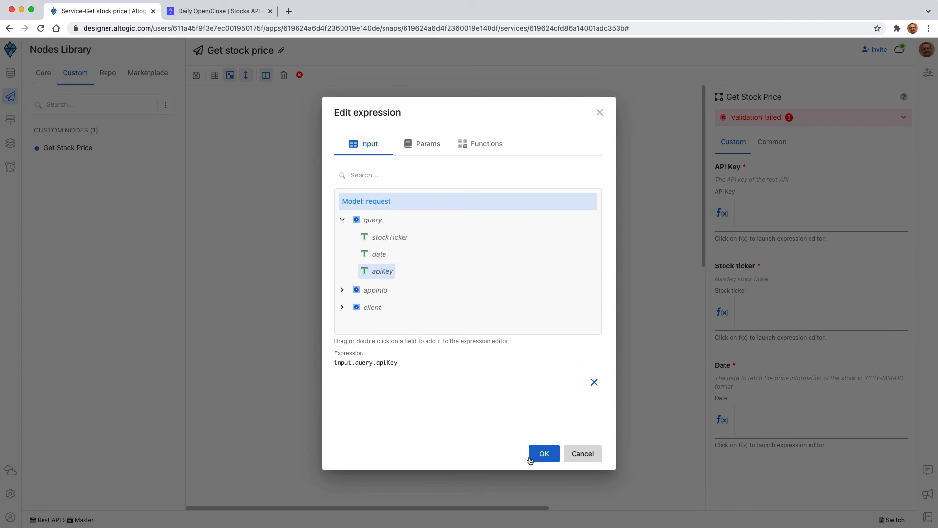
pyautogui.click(538, 454)
# Step: Set the Get Stock Price node's Stock ticker expression to input.query.stockTicker
pyautogui.click(718, 316)
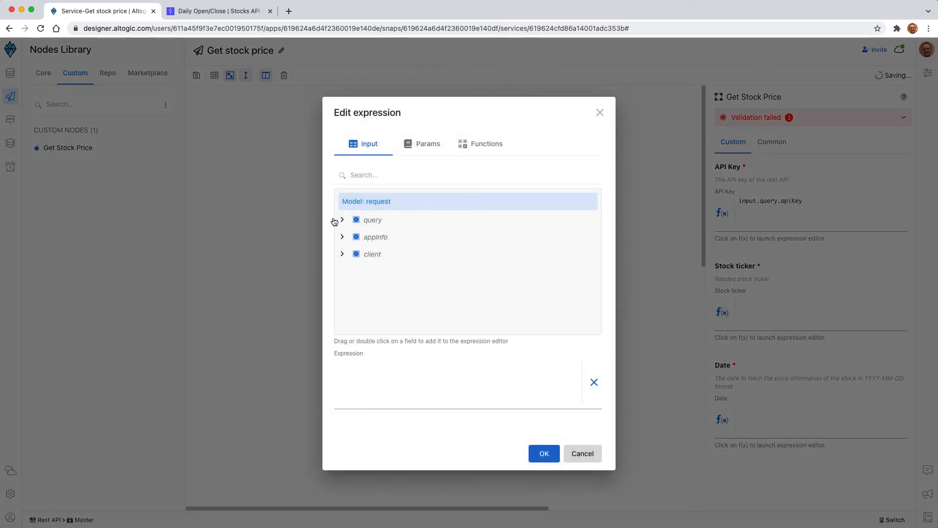
pyautogui.click(342, 219)
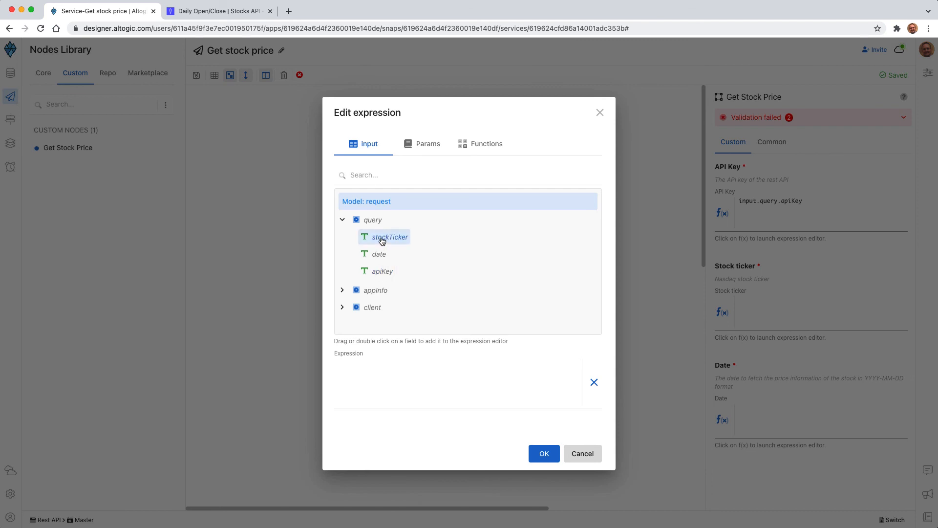
pyautogui.doubleClick(381, 238)
pyautogui.click(543, 453)
# Step: Set the Get Stock Price node's Date expression to input.query.date
pyautogui.click(722, 419)
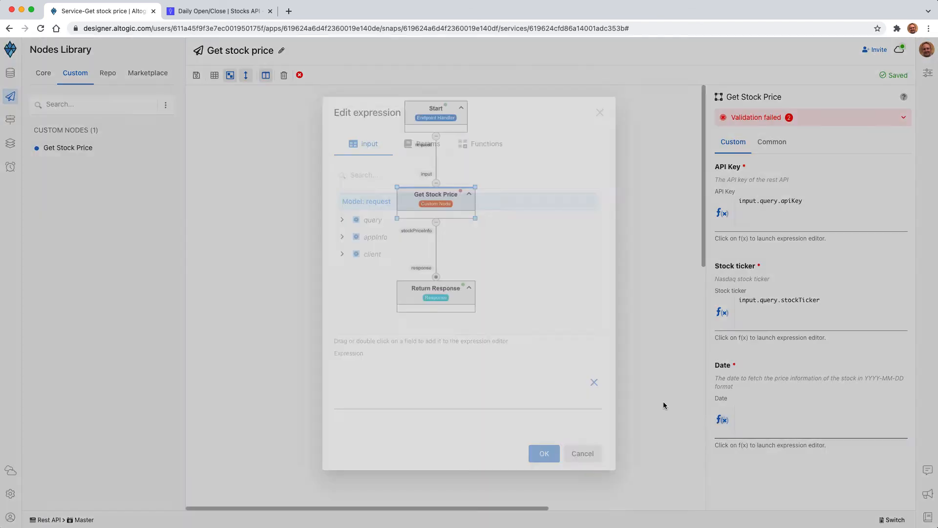
pyautogui.click(344, 221)
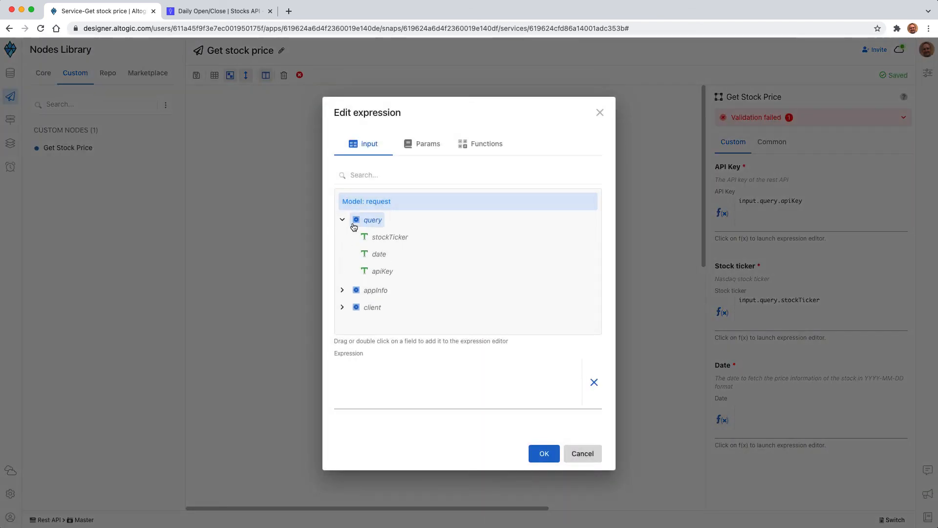
pyautogui.doubleClick(379, 255)
pyautogui.click(555, 461)
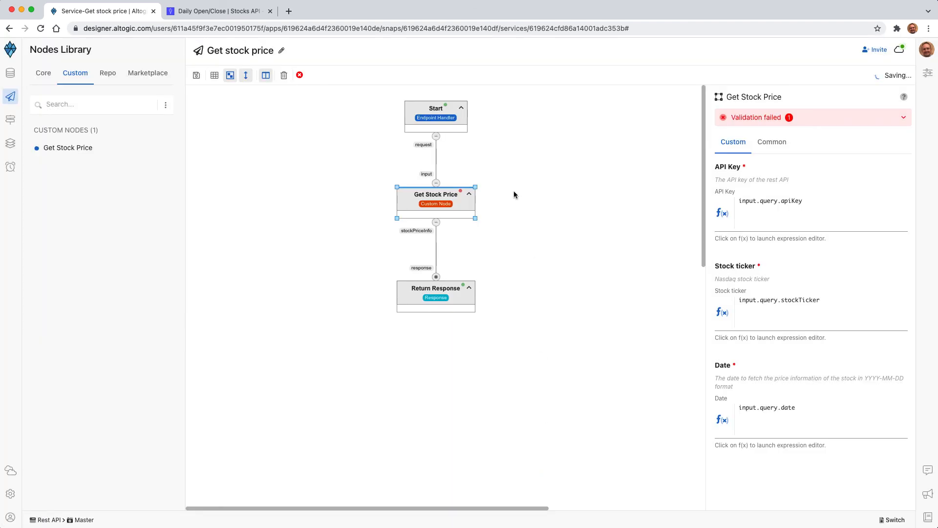
# Step: Open the Dev environment's test panel and fill the apiKey parameter with the API key copied from Polygon's sample request
pyautogui.click(901, 52)
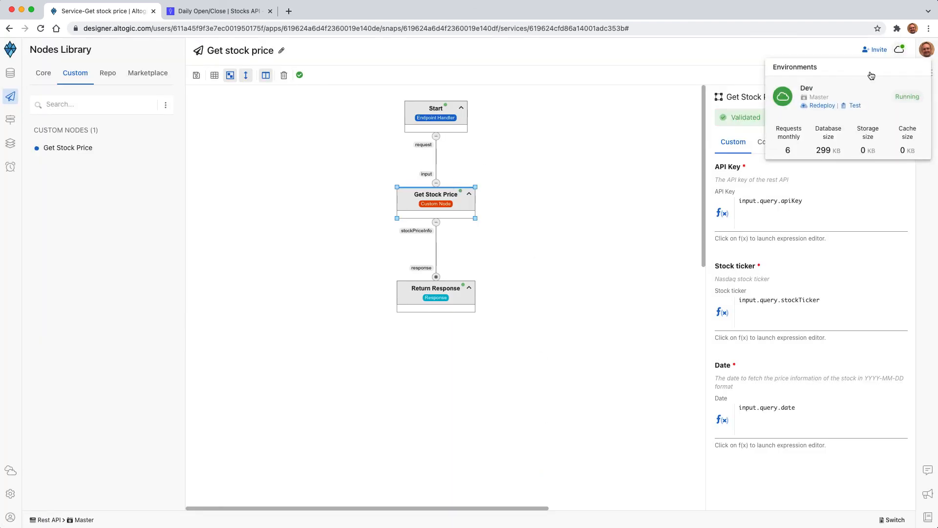
pyautogui.click(855, 109)
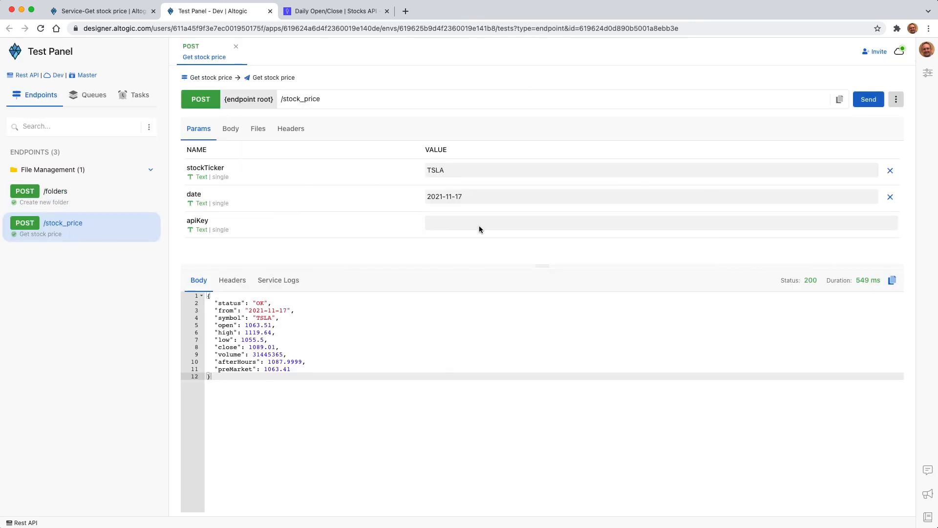
pyautogui.click(359, 15)
pyautogui.click(328, 294)
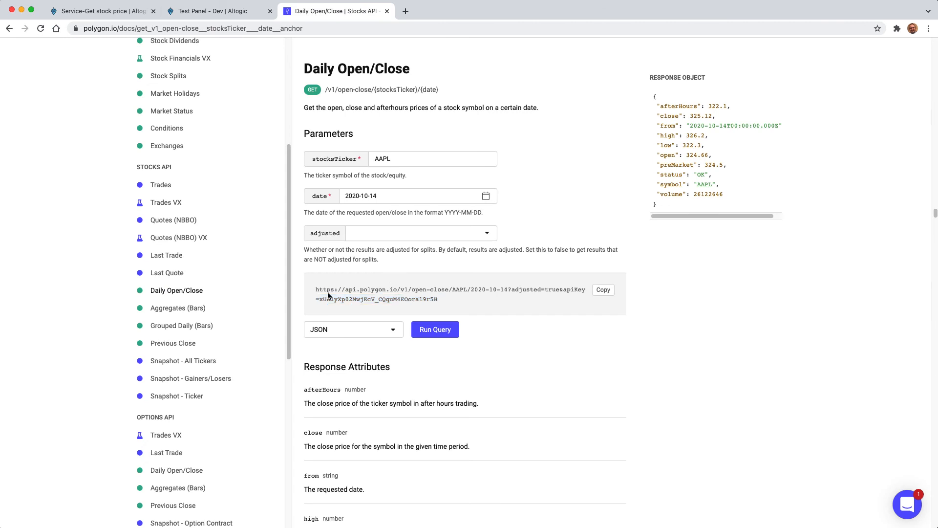
pyautogui.moveTo(319, 299); pyautogui.dragTo(447, 301)
pyautogui.press('cmd+c')
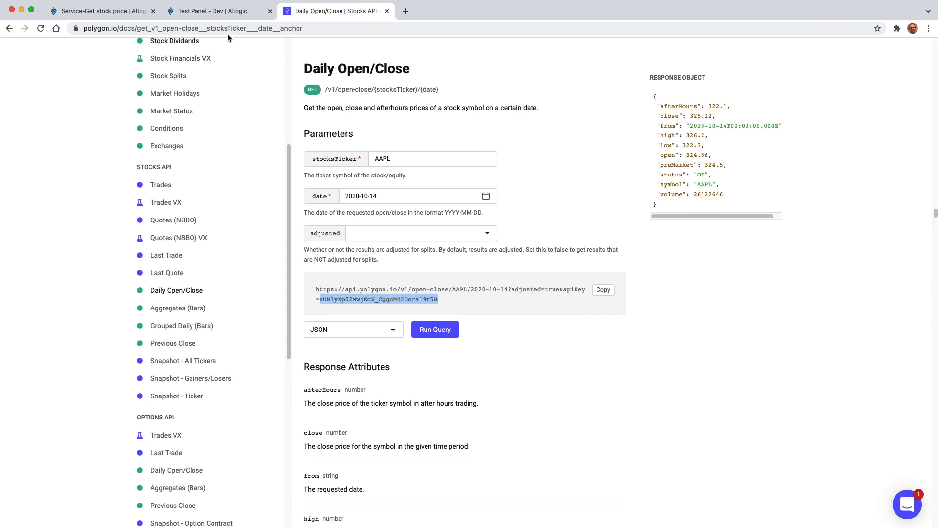
pyautogui.click(215, 11)
pyautogui.click(457, 228)
pyautogui.press('cmd+v')
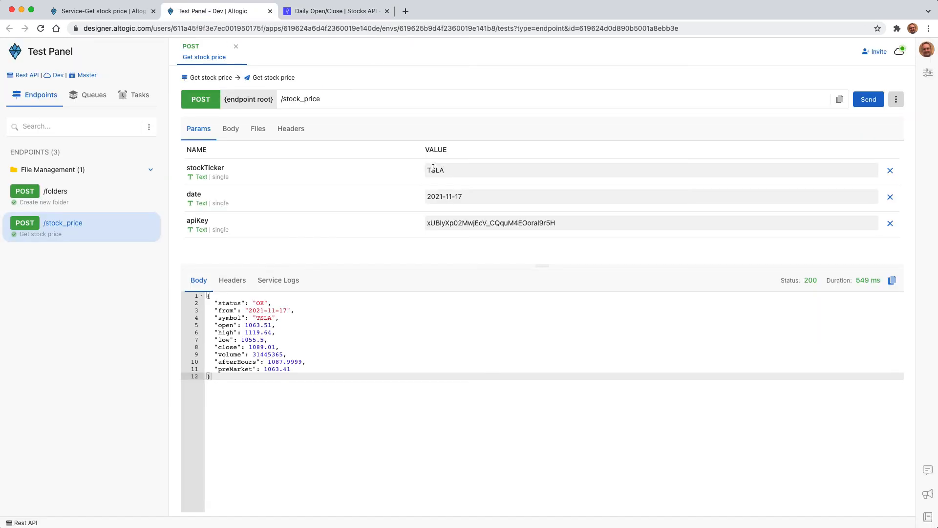
# Step: Send the /stock_price test request for TSLA on 2021-11-17 and review the response body
pyautogui.click(867, 105)
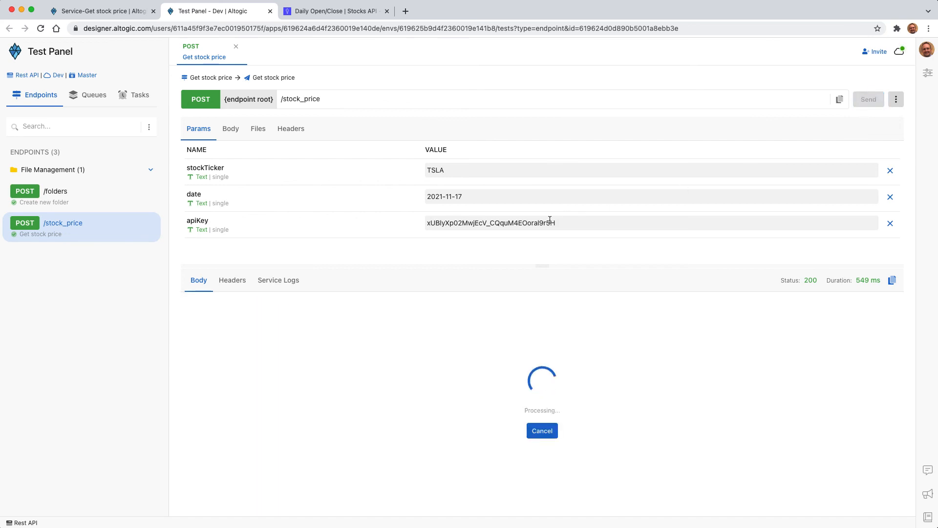
pyautogui.press('super+a')
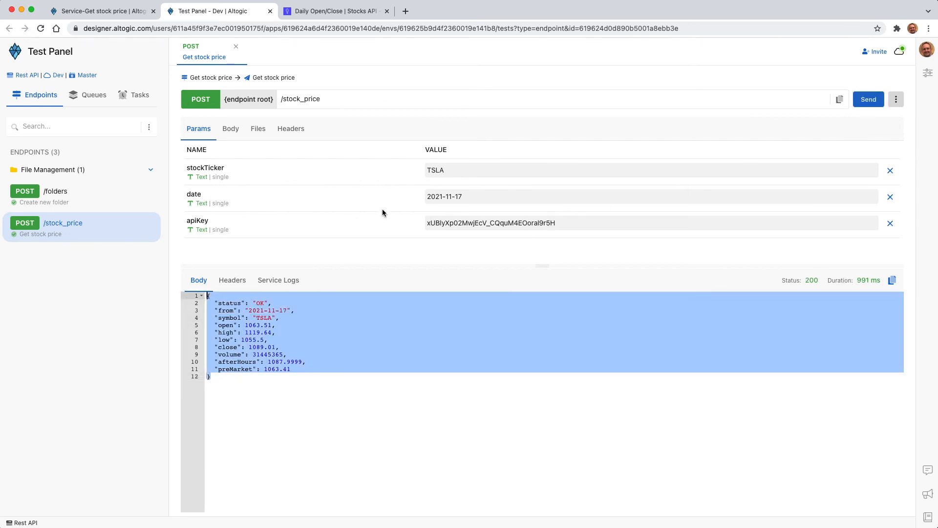
pyautogui.doubleClick(441, 168)
# Step: Try the /stock_price request with the date parameter set to 2019-11-17
pyautogui.click(453, 198)
pyautogui.press('BackSpace')
pyautogui.press('BackSpace')
pyautogui.write('19')
pyautogui.click(253, 324)
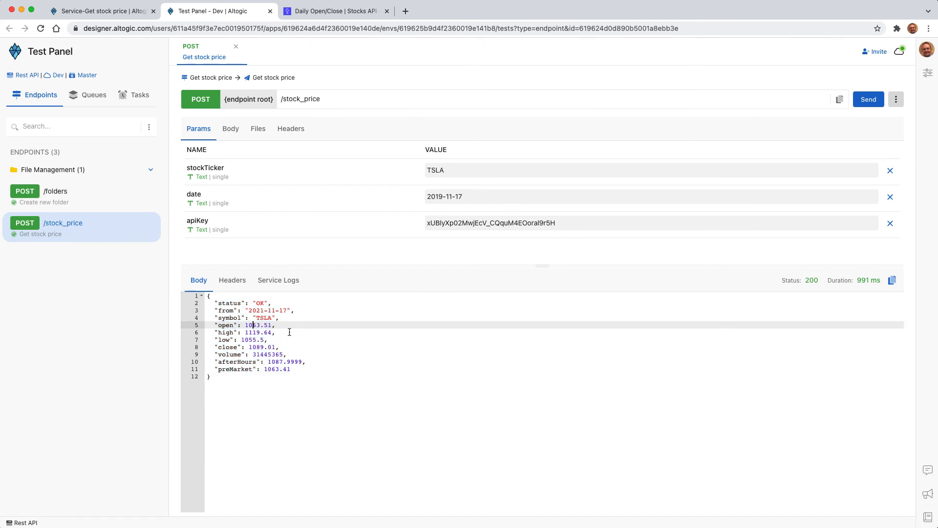
pyautogui.click(869, 102)
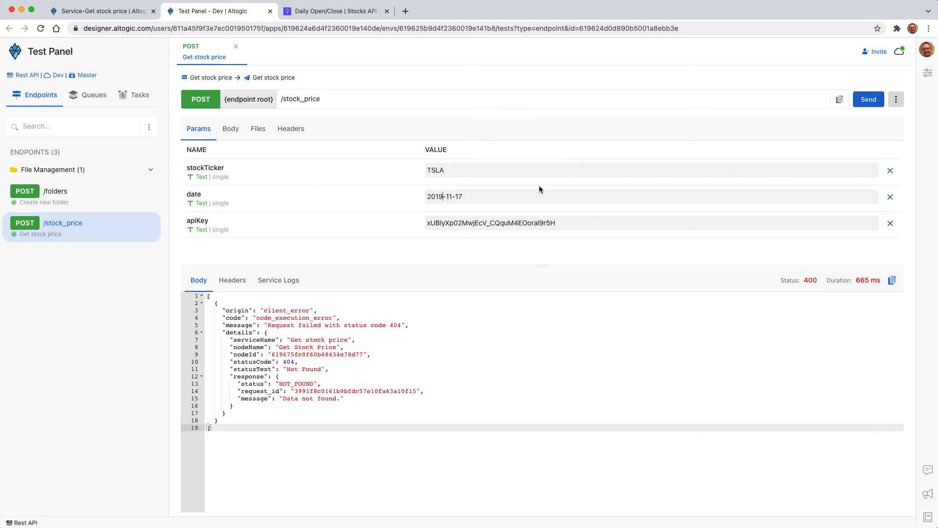
# Step: Set the date parameter to 2020-11-17, resend the request and examine the open price in the response
pyautogui.press('BackSpace')
pyautogui.press('BackSpace')
pyautogui.write('20')
pyautogui.click(868, 100)
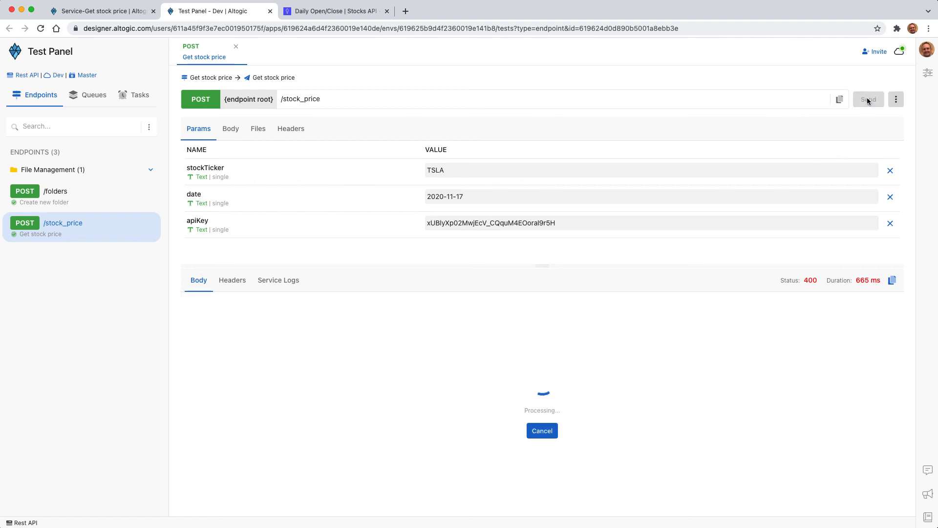
pyautogui.doubleClick(255, 326)
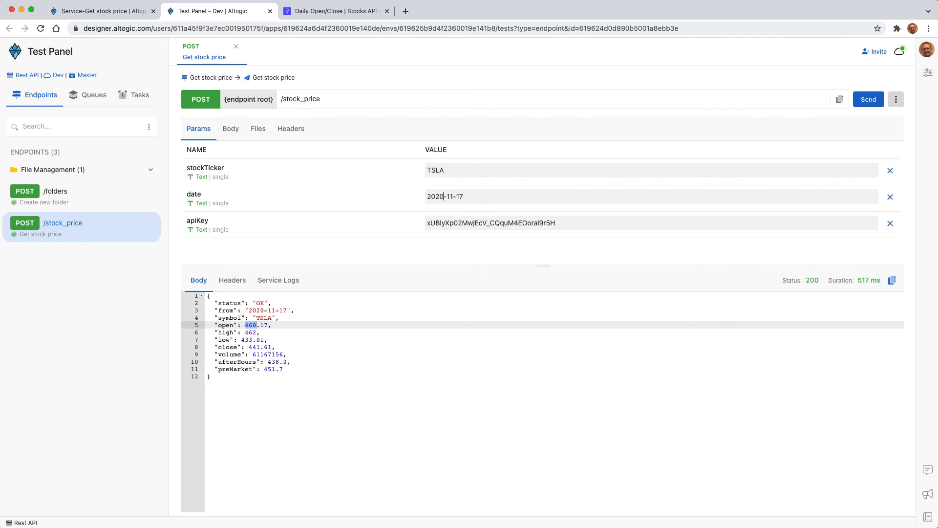
# Step: Set the date parameter to 2021-11-17, resend the request and return to the Get stock price service
pyautogui.press('BackSpace')
pyautogui.write('1')
pyautogui.click(869, 99)
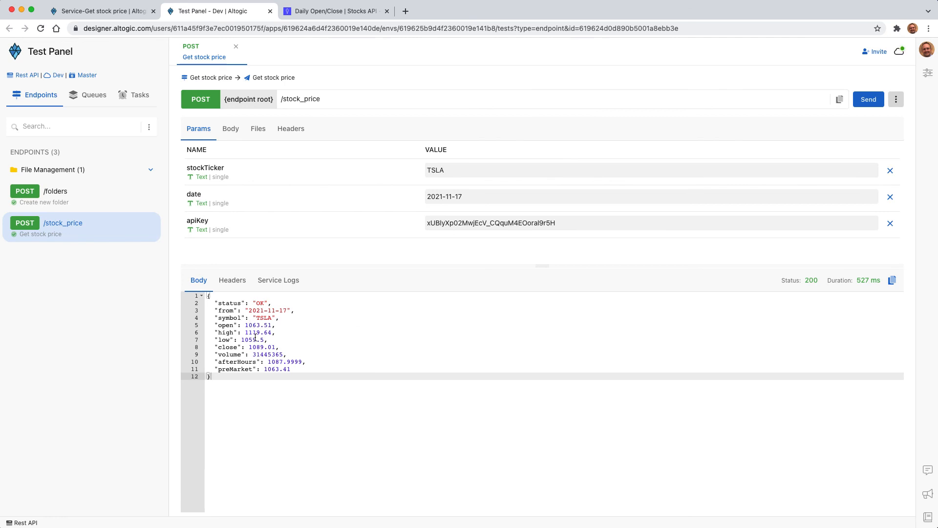
pyautogui.click(105, 6)
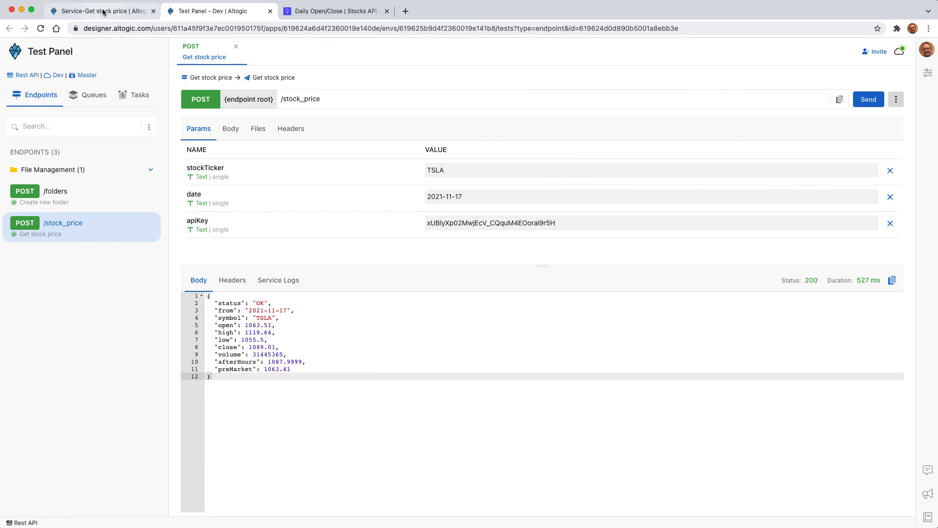